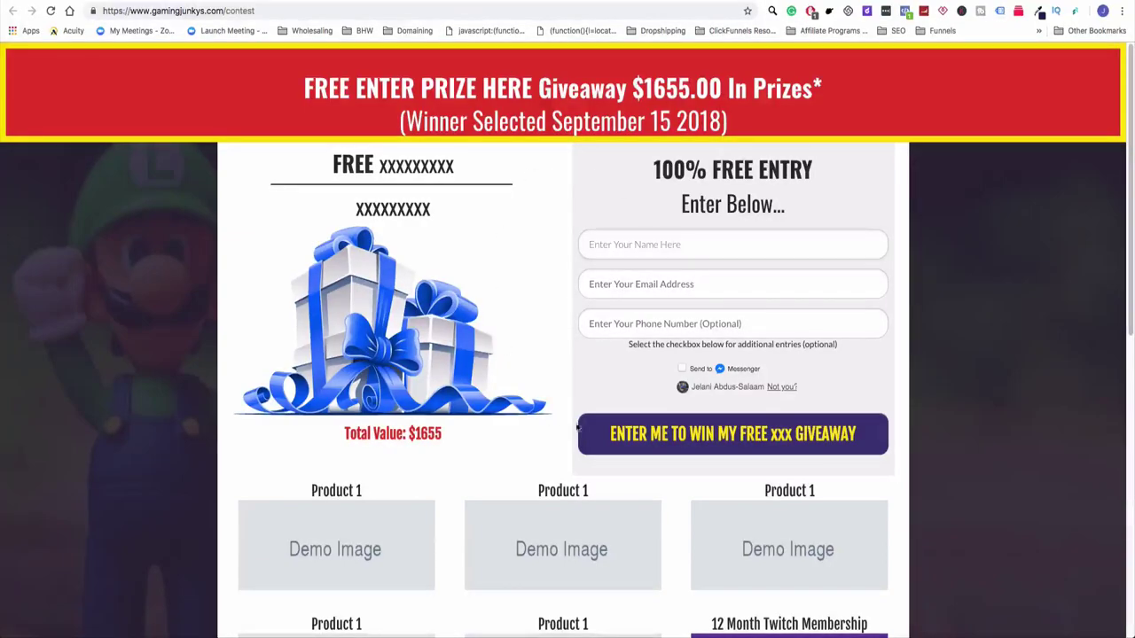
Look over the giveaway contest page with its prize list and free entry form.
scroll(575, 371, "down", 3)
scroll(574, 371, "up", 3)
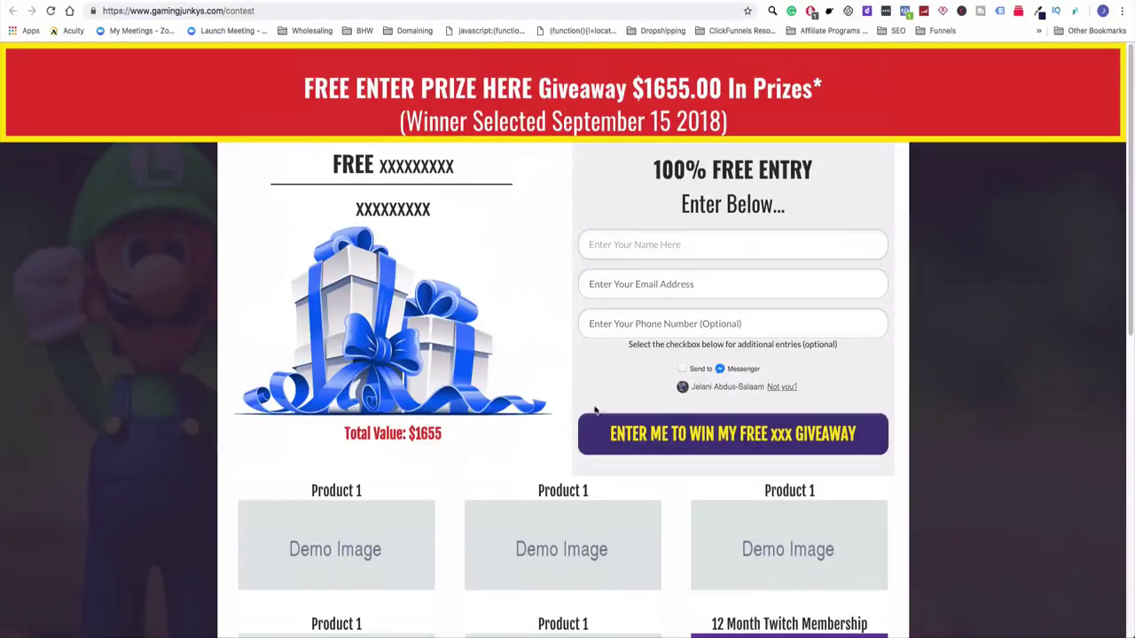
left_click(634, 251)
left_click(914, 235)
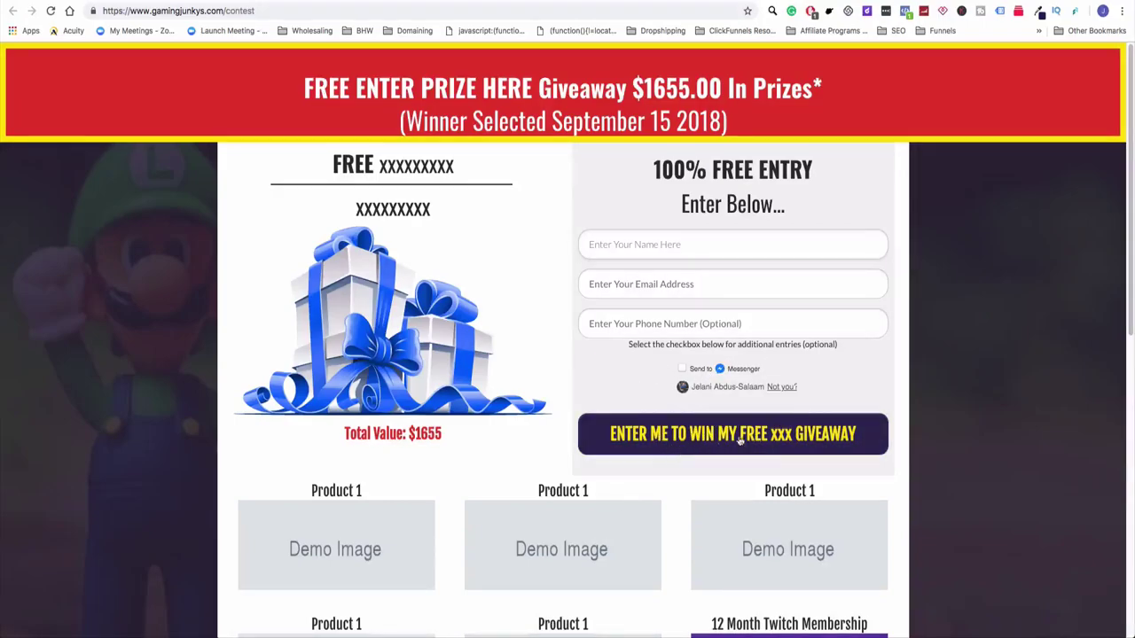
Switch to the ClickFunnels funnel overview and open the Contest TY Page step.
key("ctrl+shift+Tab")
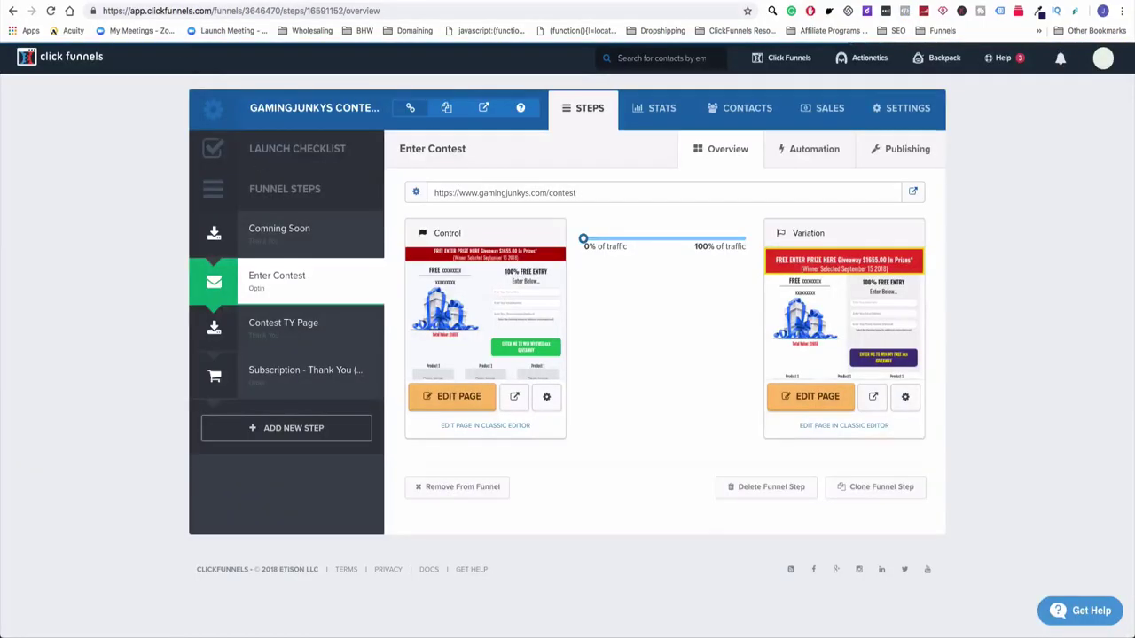
left_click(286, 337)
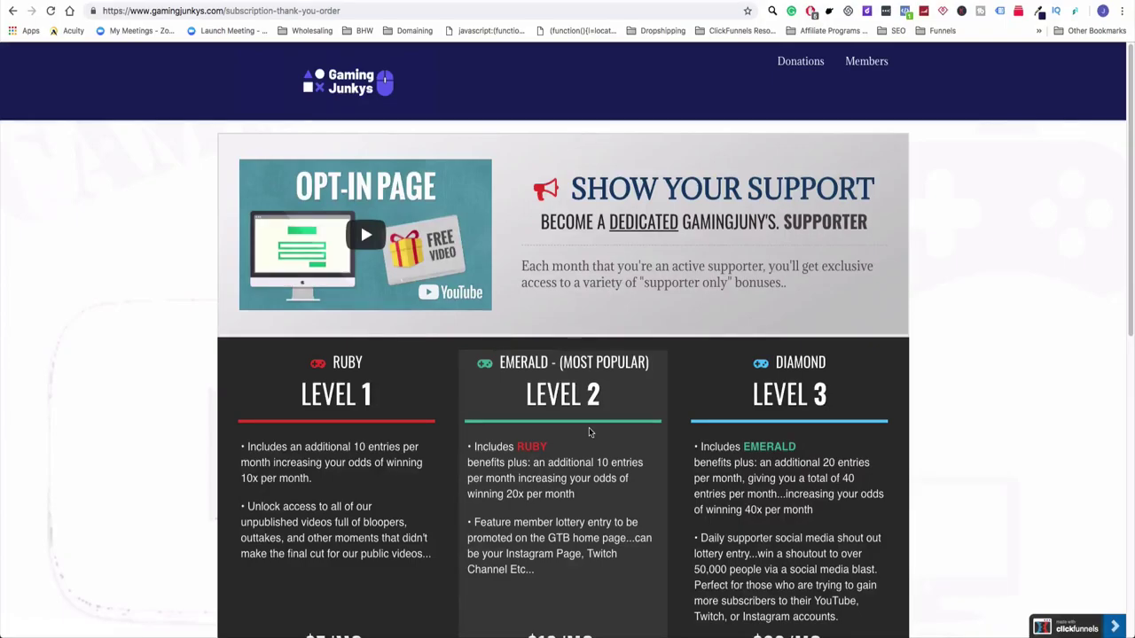
Review the subscription thank-you page's supporter offer and the Ruby Level 1 benefits.
scroll(623, 433, "down", 1)
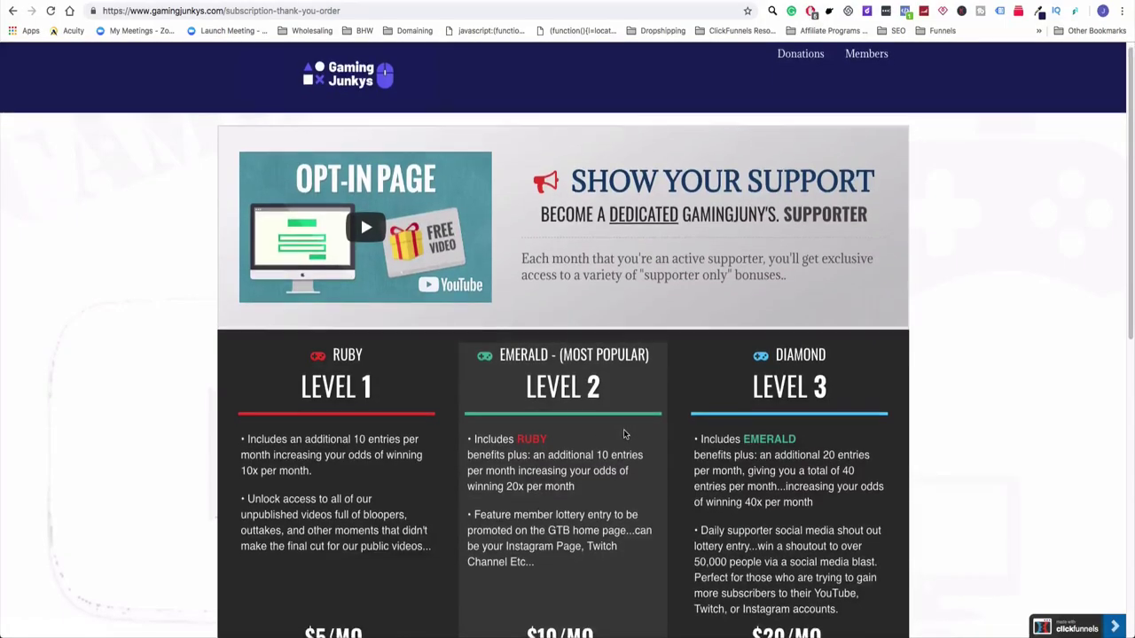
scroll(624, 434, "up", 1)
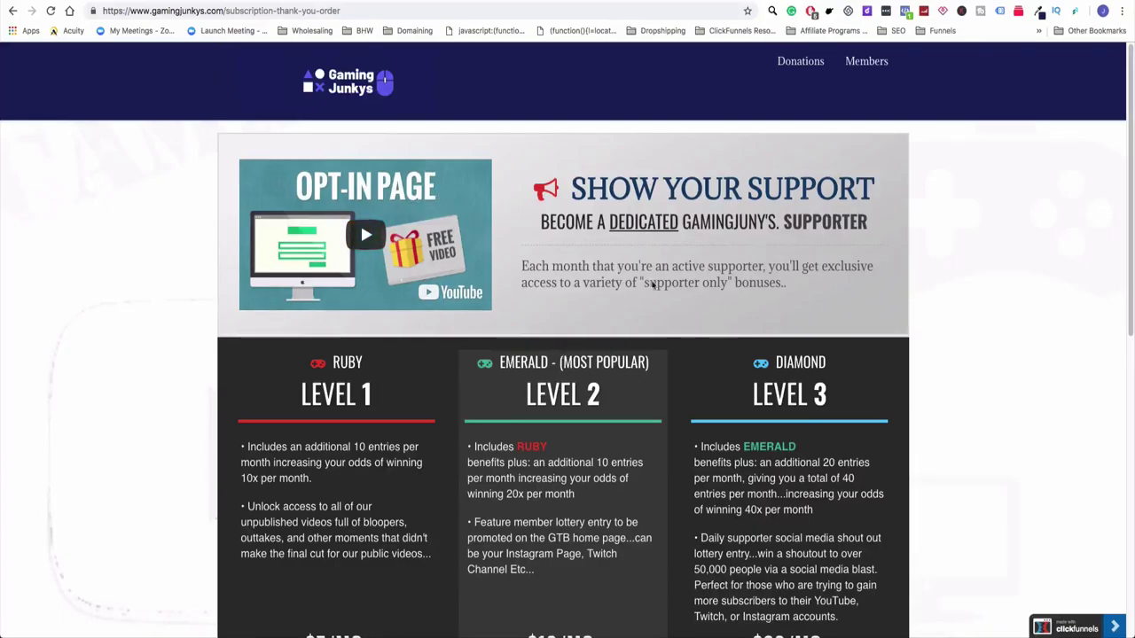
scroll(360, 381, "down", 1)
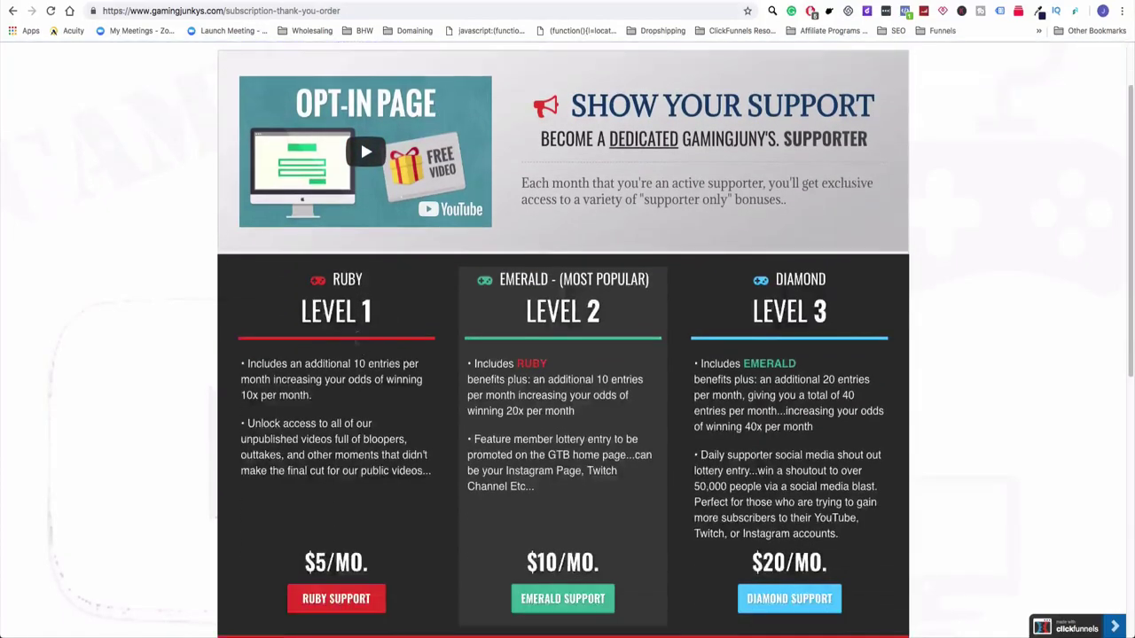
left_click_drag(321, 310, 531, 312)
left_click(394, 316)
left_click_drag(243, 363, 320, 382)
left_click(320, 382)
left_click_drag(294, 439, 353, 455)
left_click(353, 455)
scroll(631, 292, "down", 1)
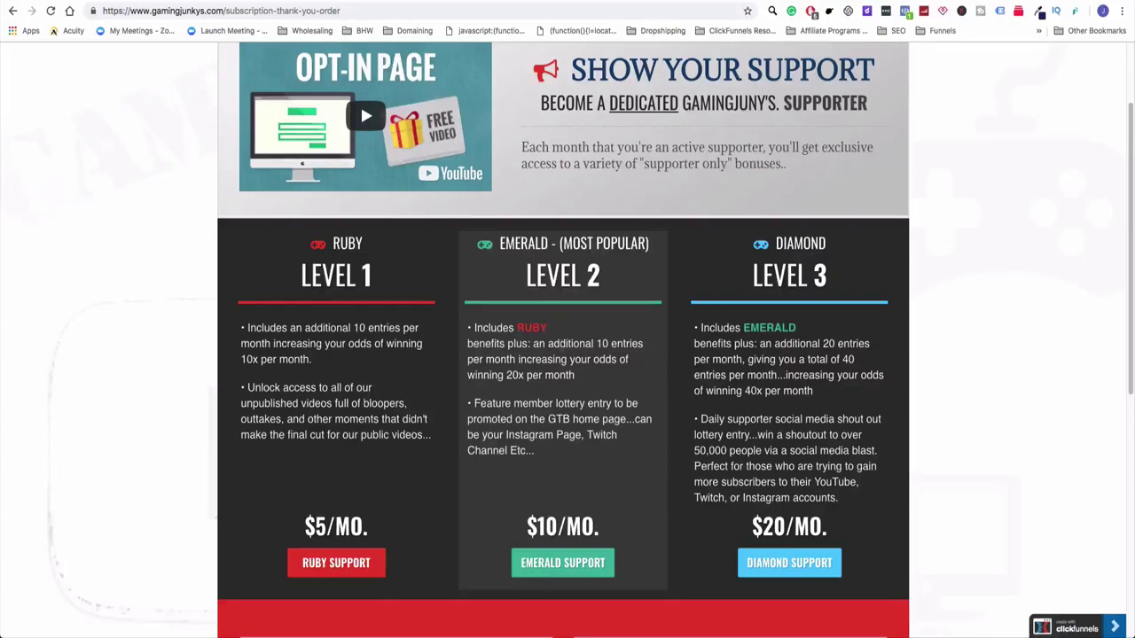
Review the Emerald Level 2 benefits, including the extra entries and the home page feature lottery.
left_click_drag(471, 328, 244, 390)
left_click(343, 342)
left_click_drag(468, 353, 617, 437)
left_click(550, 375)
mouse_move(615, 404)
left_mouse_down()
mouse_move(577, 405)
mouse_move(618, 414)
left_mouse_up()
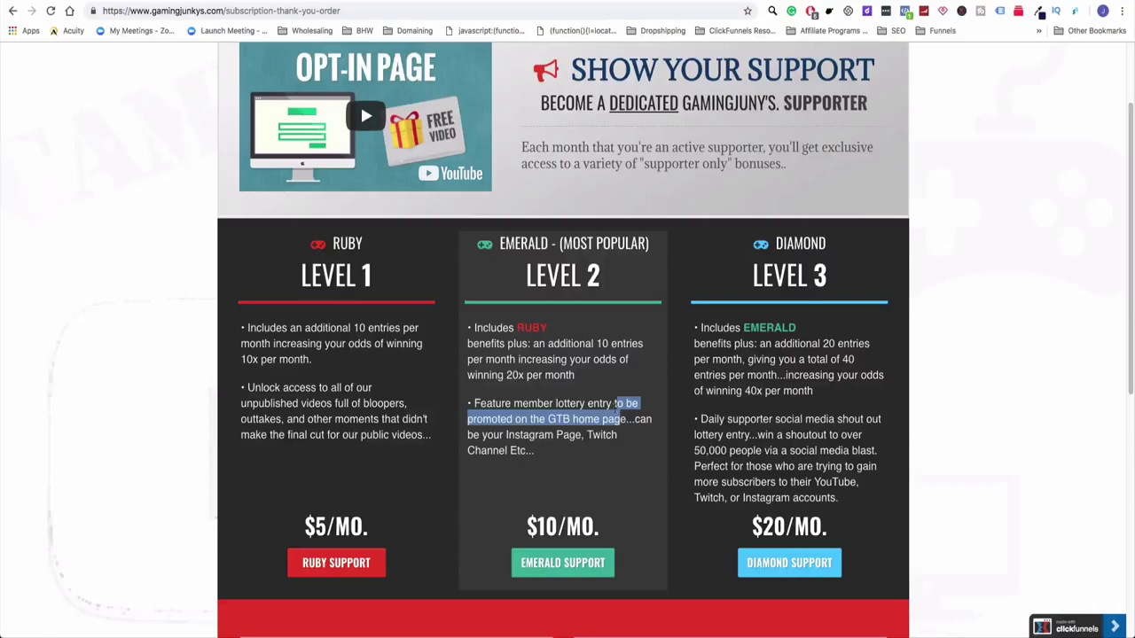
left_click(596, 403)
scroll(328, 92, "up", 3)
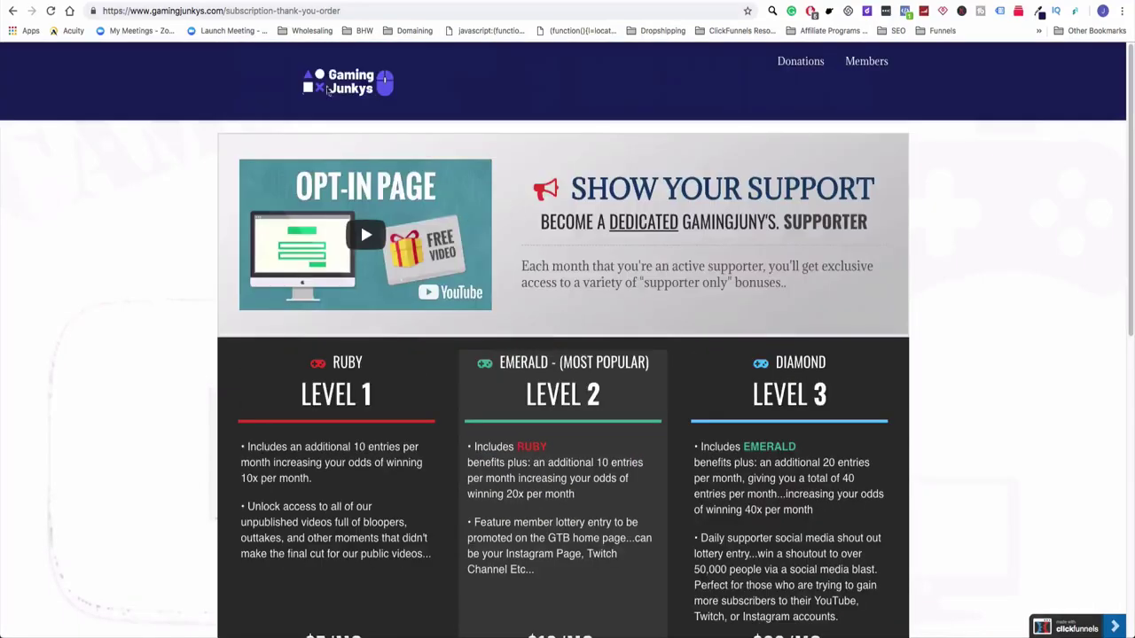
scroll(328, 91, "down", 2)
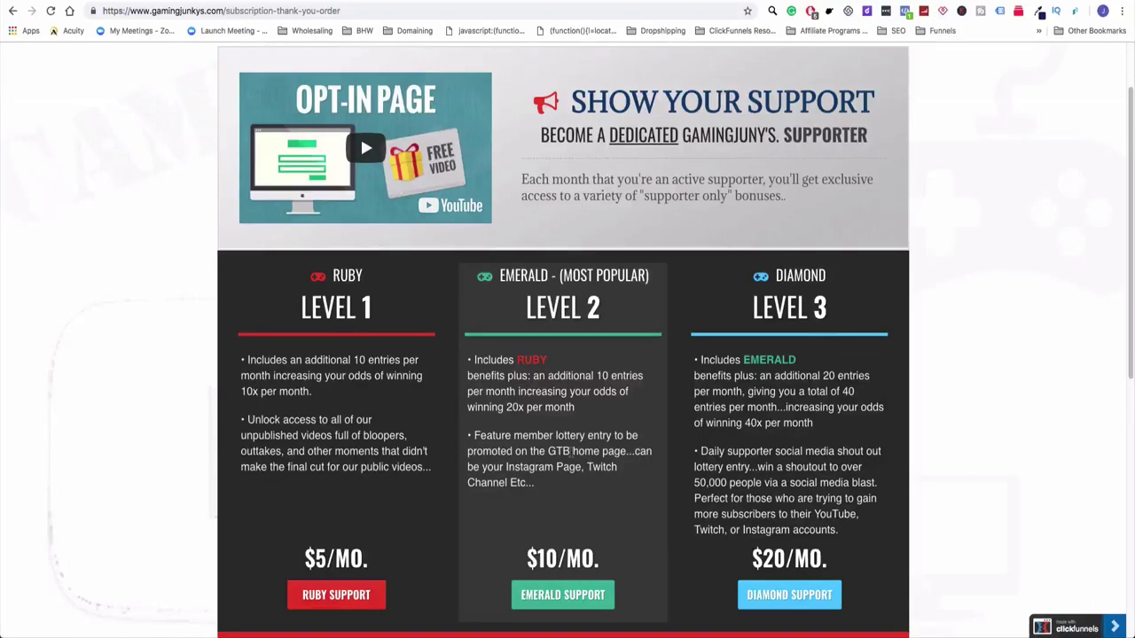
left_click_drag(468, 433, 640, 452)
left_click(558, 435)
left_click_drag(535, 483, 585, 466)
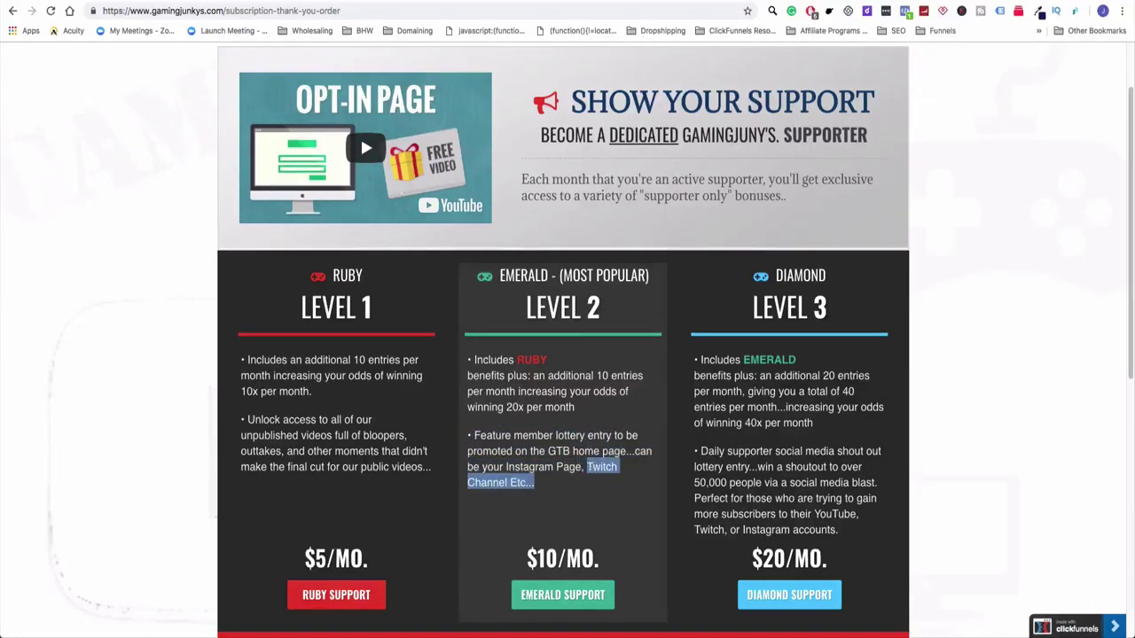
left_click(558, 431)
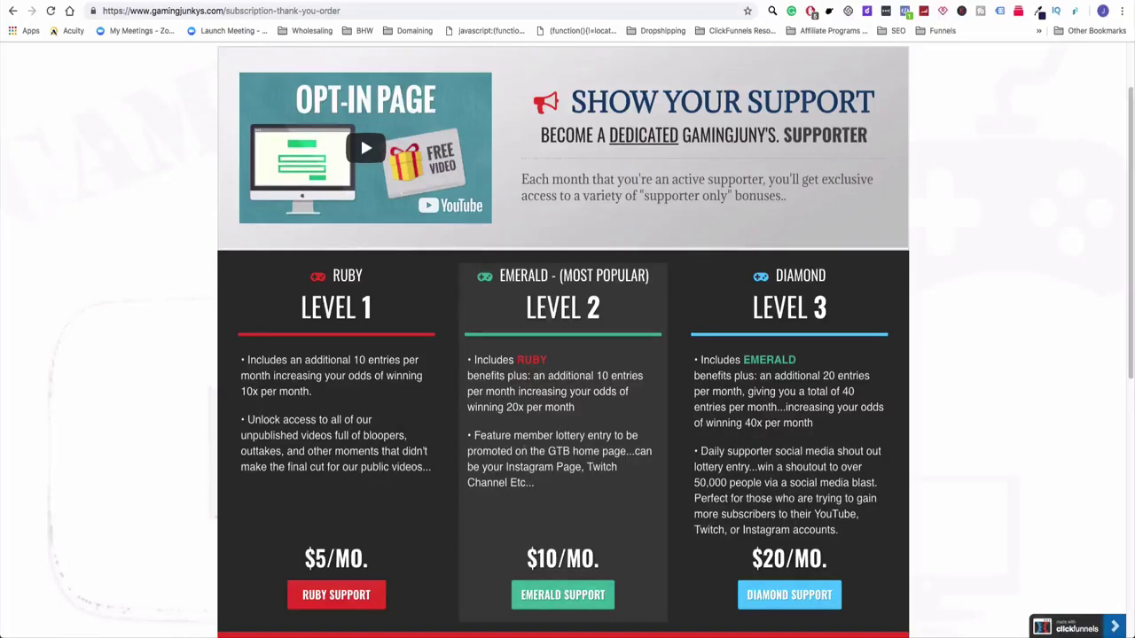
Compare the Diamond Level 3 benefits with Emerald, examining the additional and total monthly entries.
left_click_drag(552, 277, 660, 277)
left_click(660, 277)
left_click_drag(753, 306, 828, 307)
left_click(828, 307)
left_click_drag(772, 391, 826, 448)
left_click(778, 407)
left_click(841, 407)
left_click(826, 447)
scroll(802, 482, "down", 2)
left_click_drag(808, 295, 834, 311)
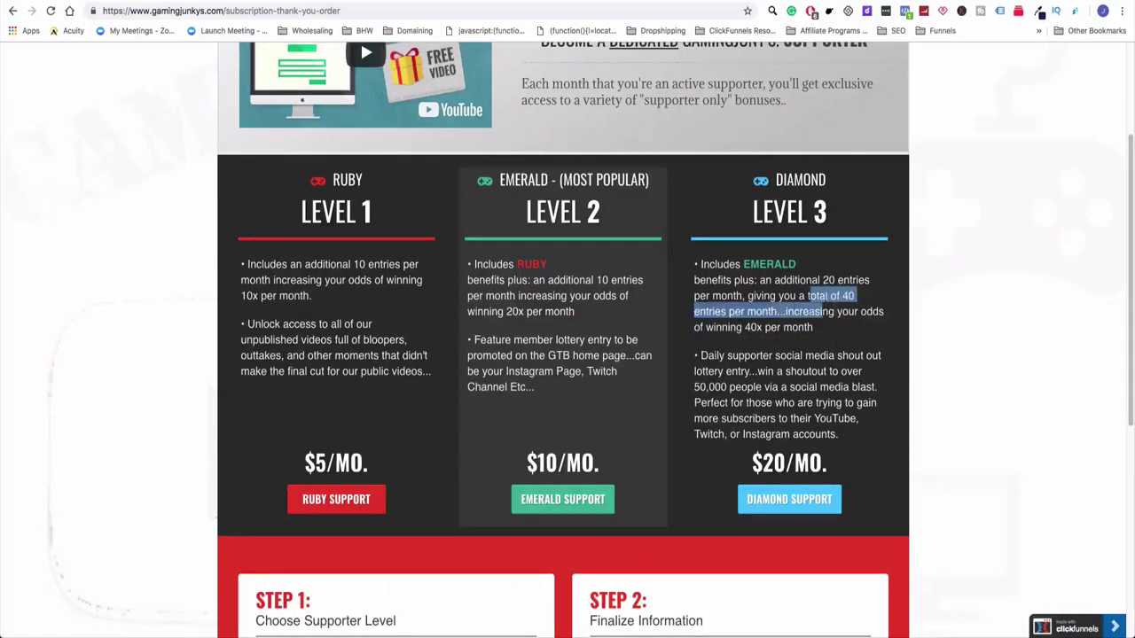
left_click(834, 312)
double_click(828, 280)
left_click(826, 280)
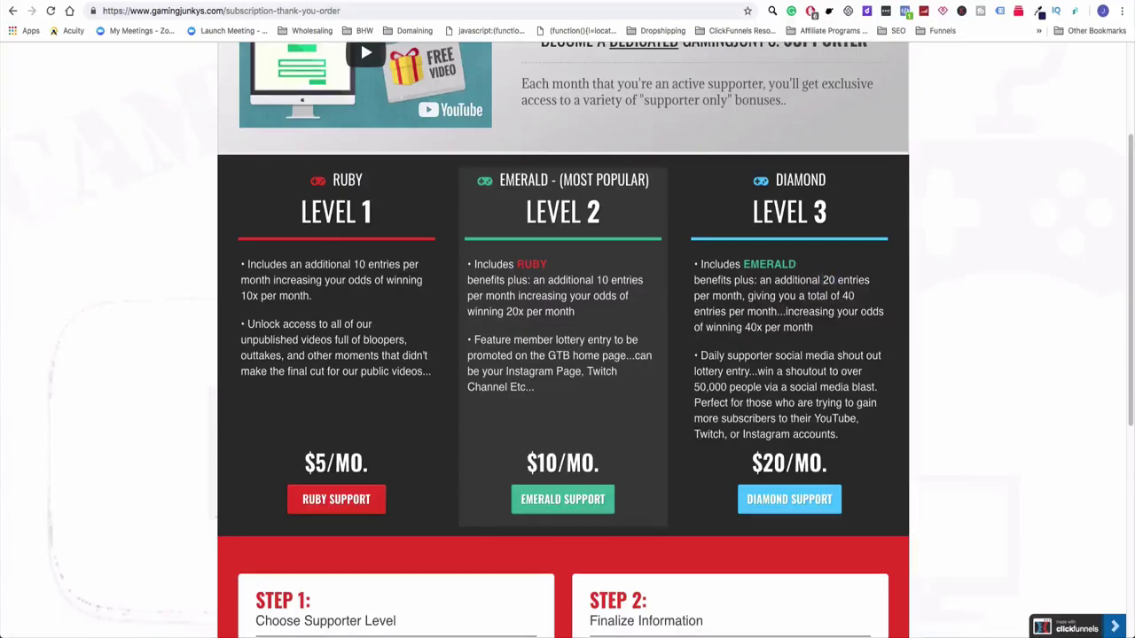
left_click_drag(844, 297, 834, 311)
left_click(834, 311)
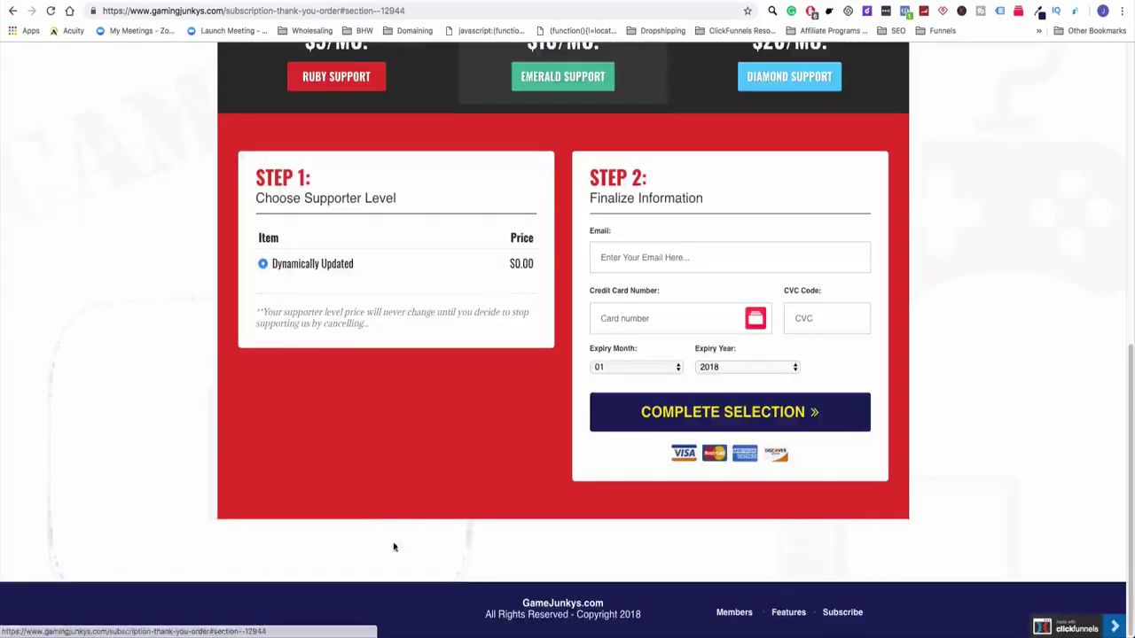
Follow the Ruby support link to the order form and examine the supporter level and payment sections.
left_click(336, 499)
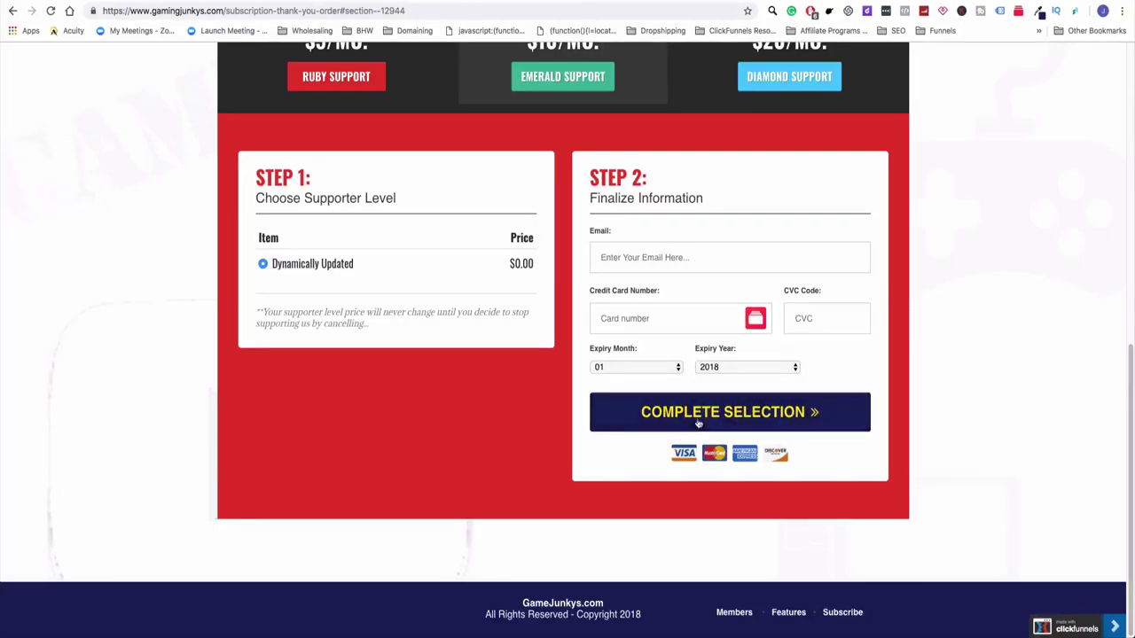
scroll(641, 463, "up", 5)
scroll(641, 463, "down", 5)
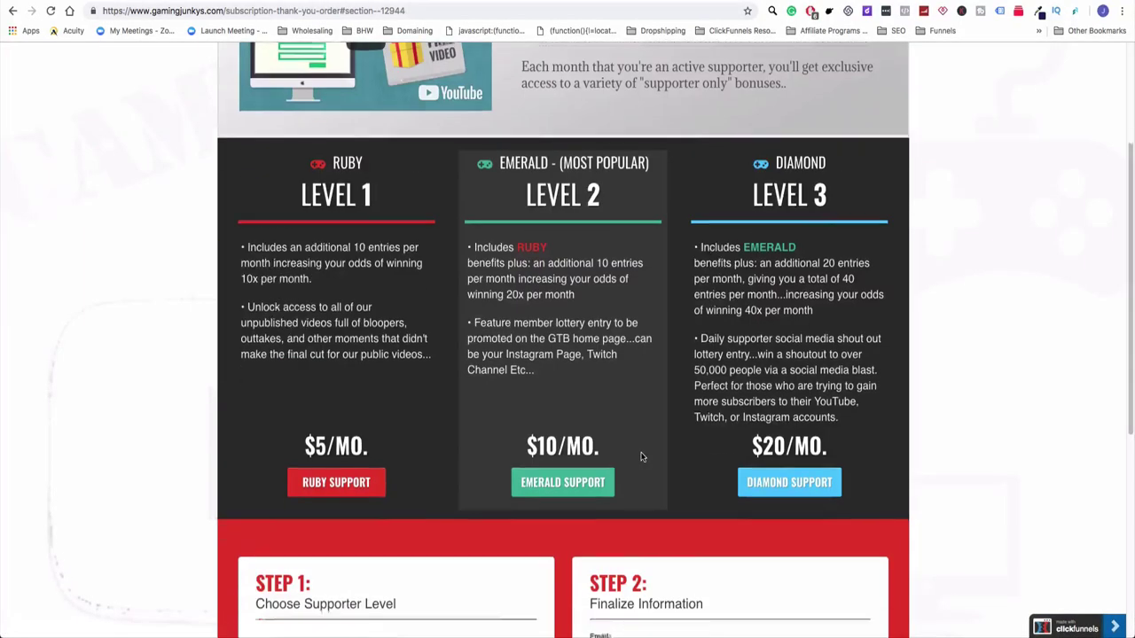
scroll(641, 459, "up", 7)
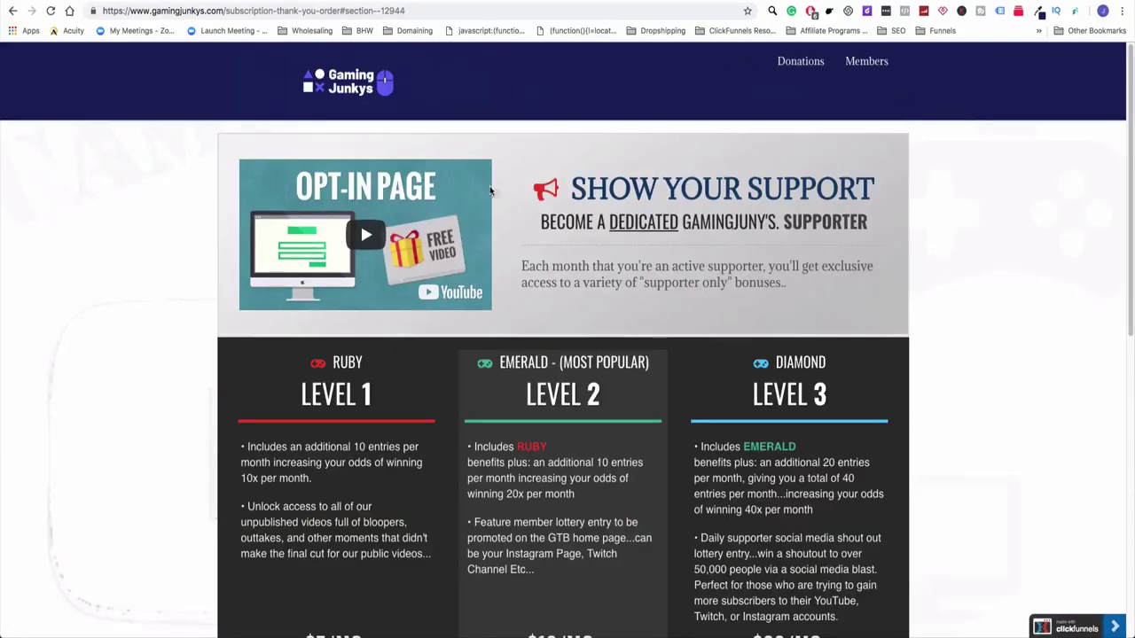
scroll(718, 409, "down", 7)
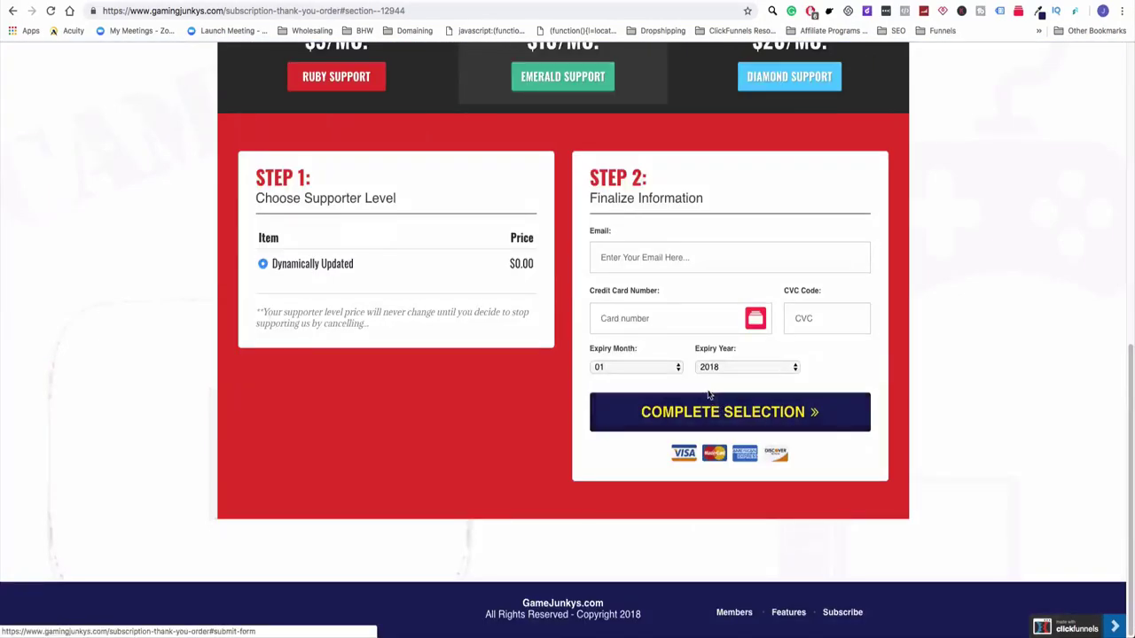
scroll(704, 391, "up", 7)
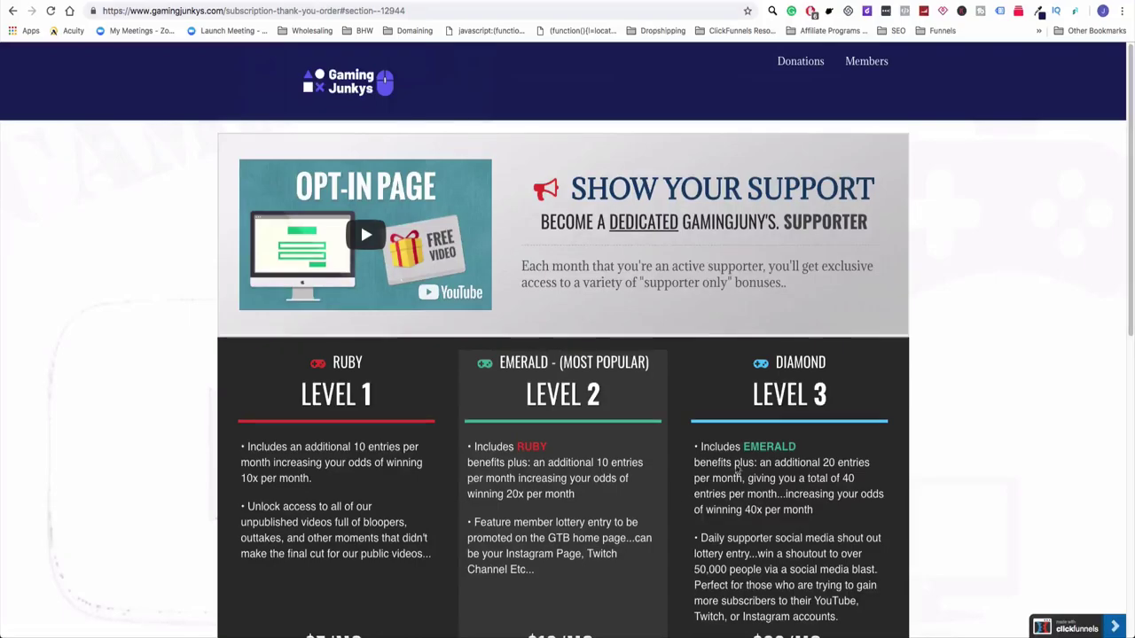
Read through the whole subscription page again, from the offer video and supporter levels to the order form.
scroll(656, 351, "down", 3)
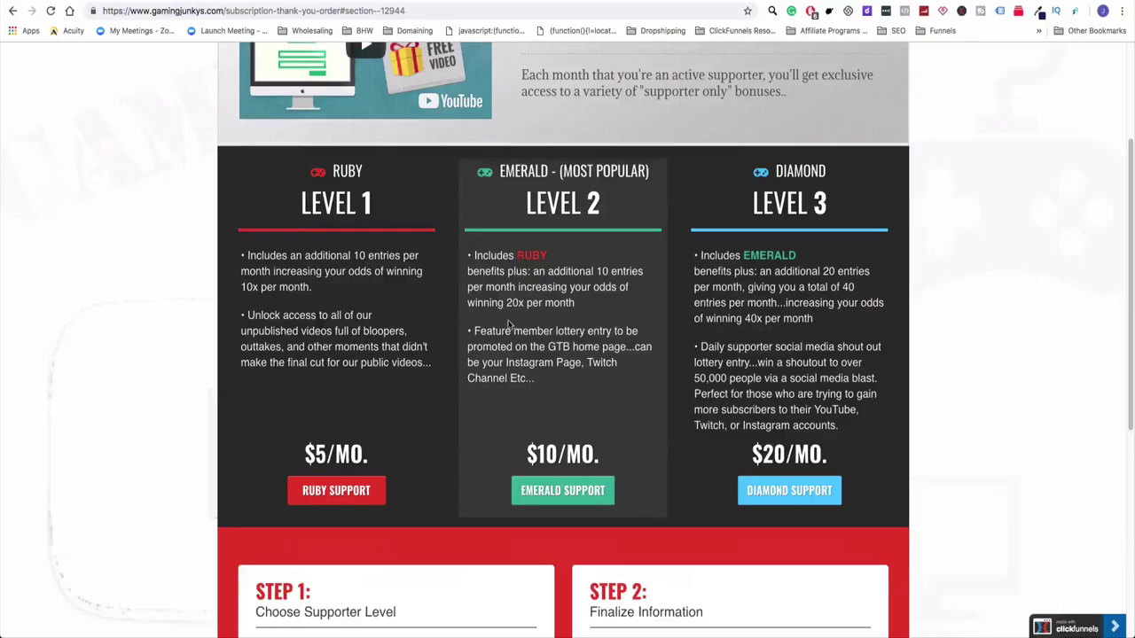
left_click_drag(292, 264, 375, 331)
left_click(376, 346)
scroll(543, 390, "down", 6)
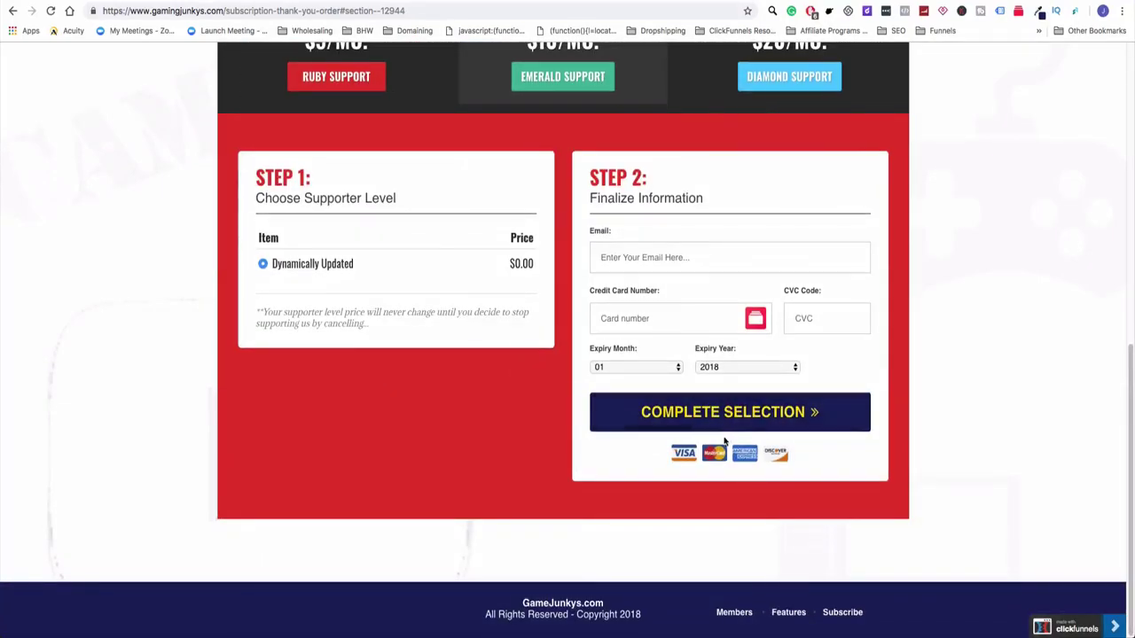
scroll(723, 444, "up", 8)
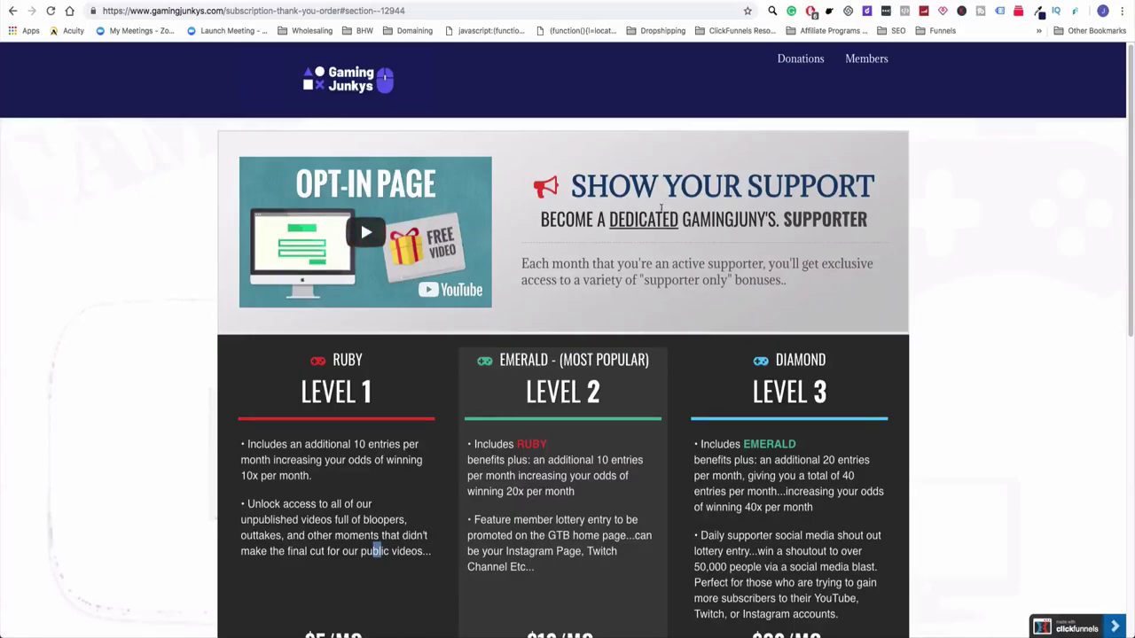
scroll(552, 428, "down", 10)
scroll(551, 428, "up", 10)
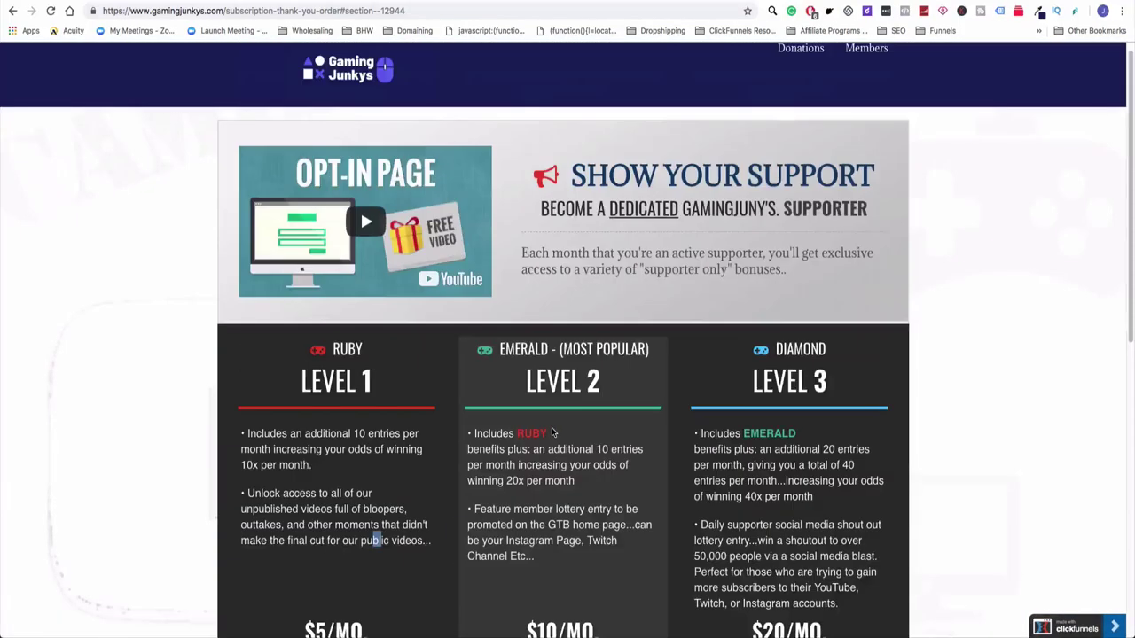
scroll(552, 427, "down", 10)
scroll(552, 426, "up", 10)
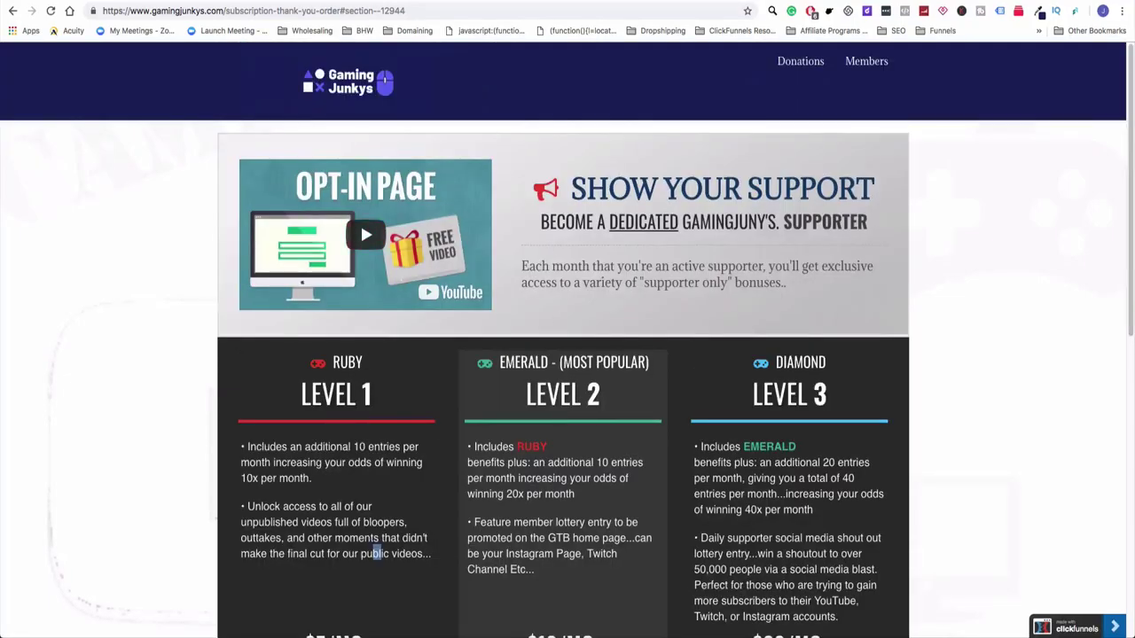
scroll(492, 465, "down", 10)
scroll(492, 465, "up", 9)
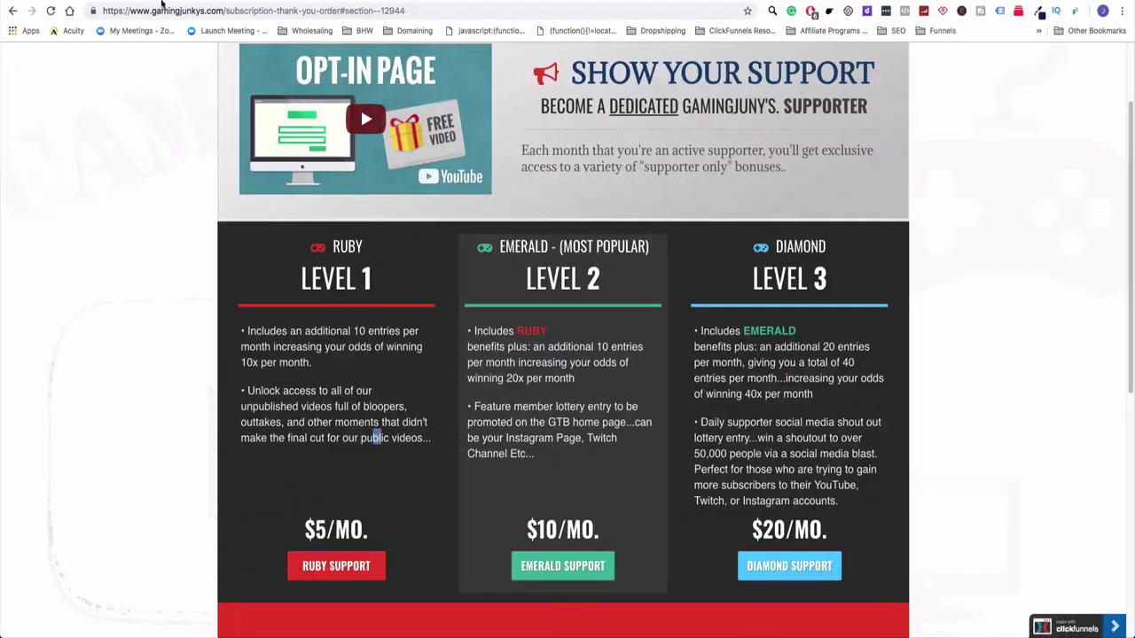
Switch back to the ClickFunnels overview and open the Contest TY Page's control version for editing.
key("ctrl+Tab")
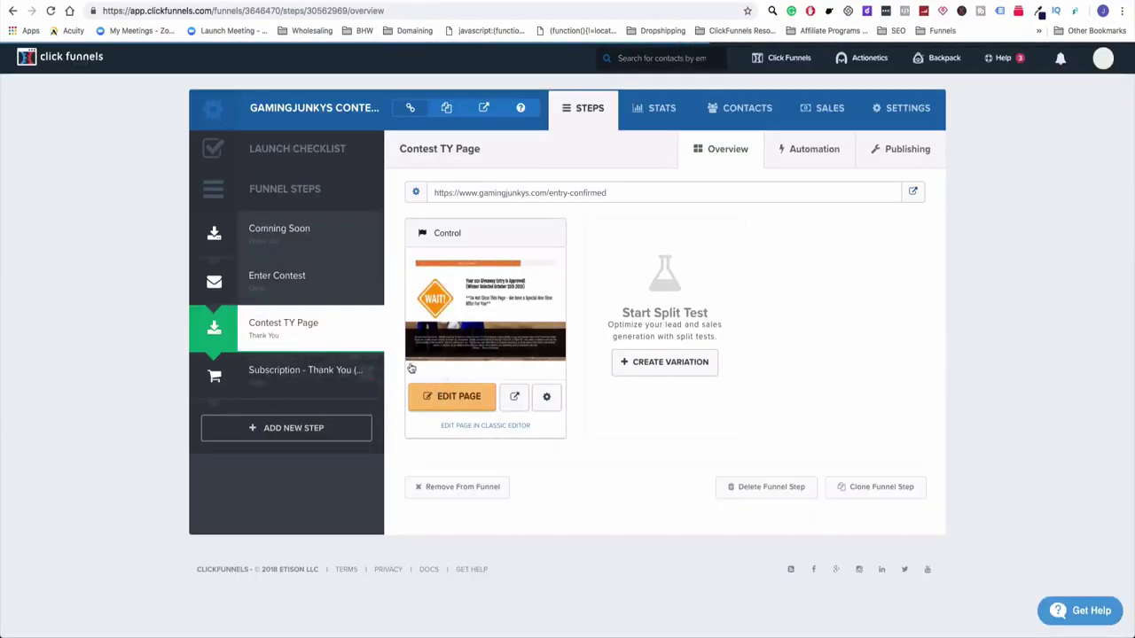
left_click(456, 399)
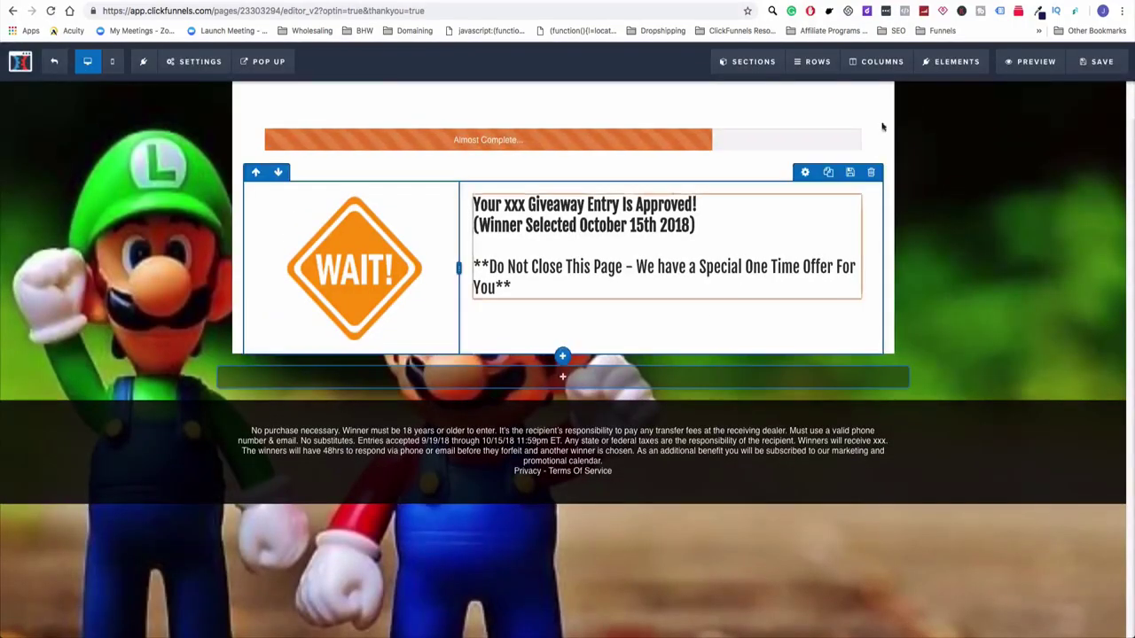
Reveal the hidden minute countdown element on the thank-you page and review its timer and redirect settings.
mouse_move(937, 62)
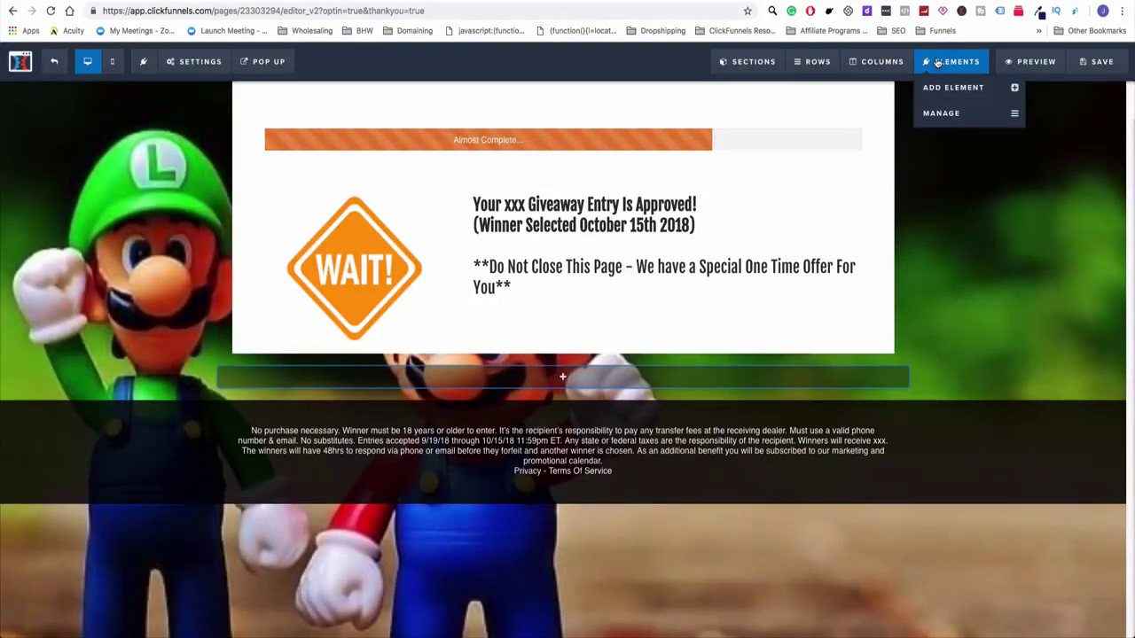
left_click(941, 112)
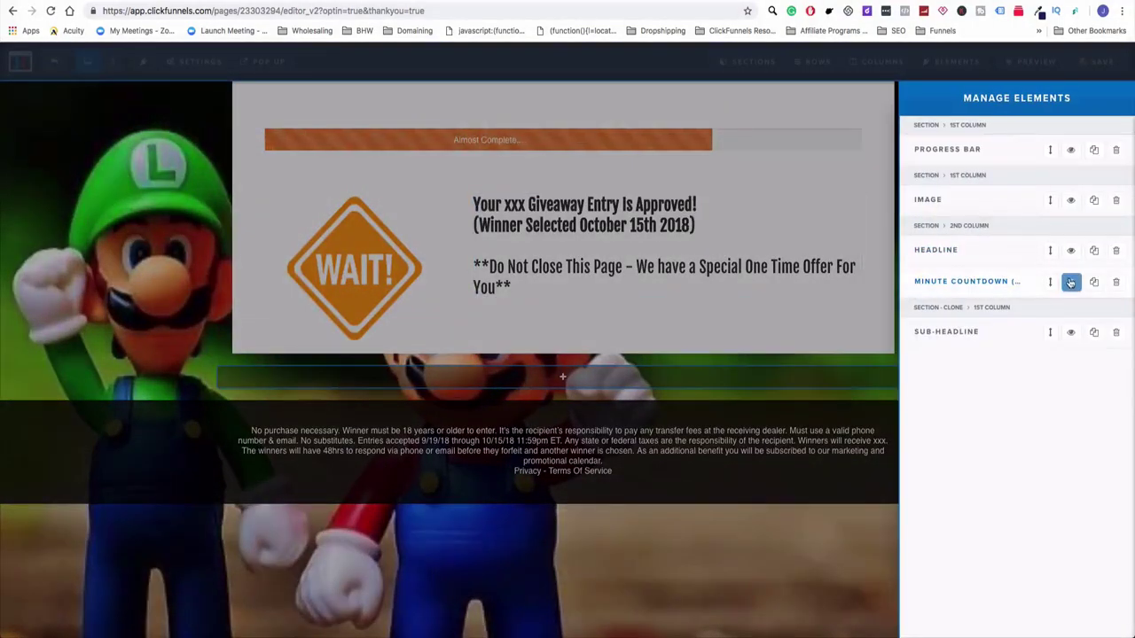
left_click(1071, 282)
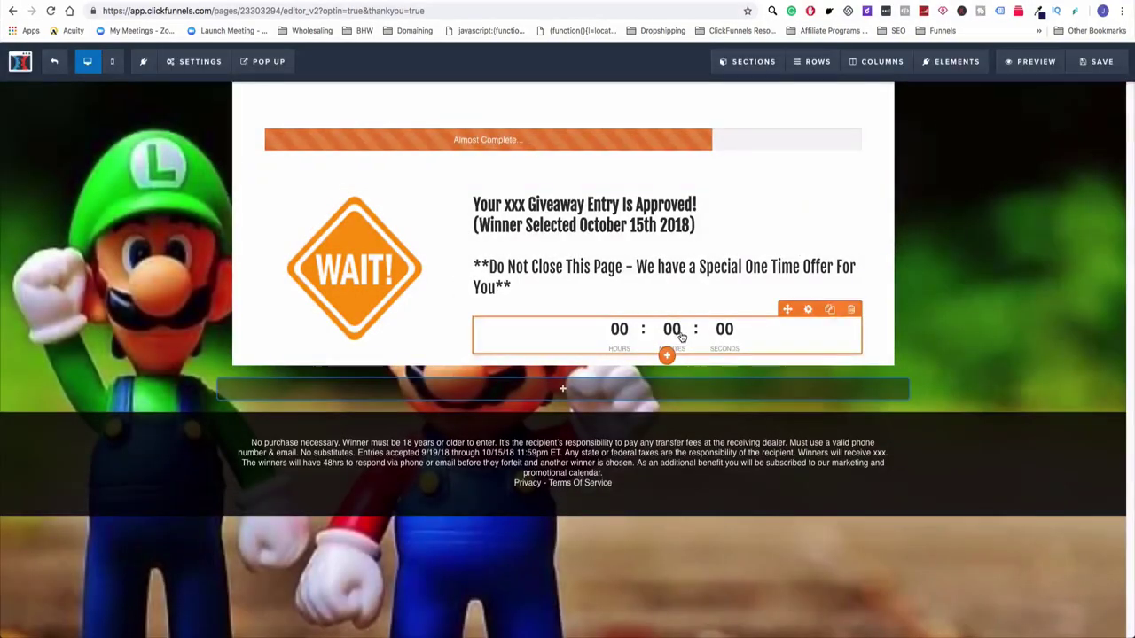
left_click(674, 331)
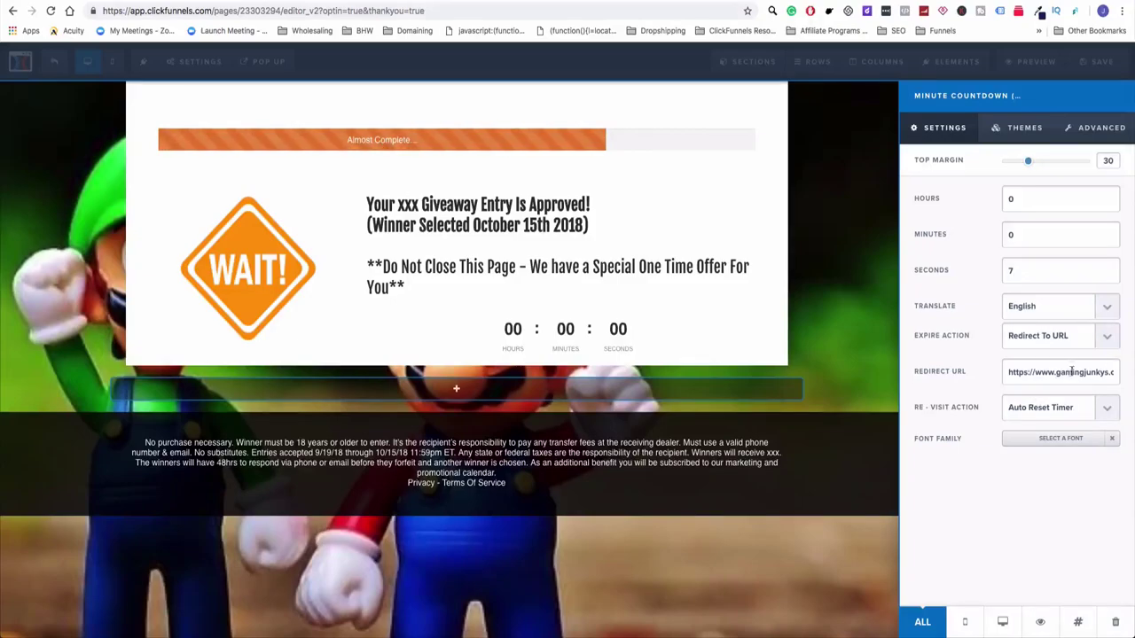
left_click(741, 308)
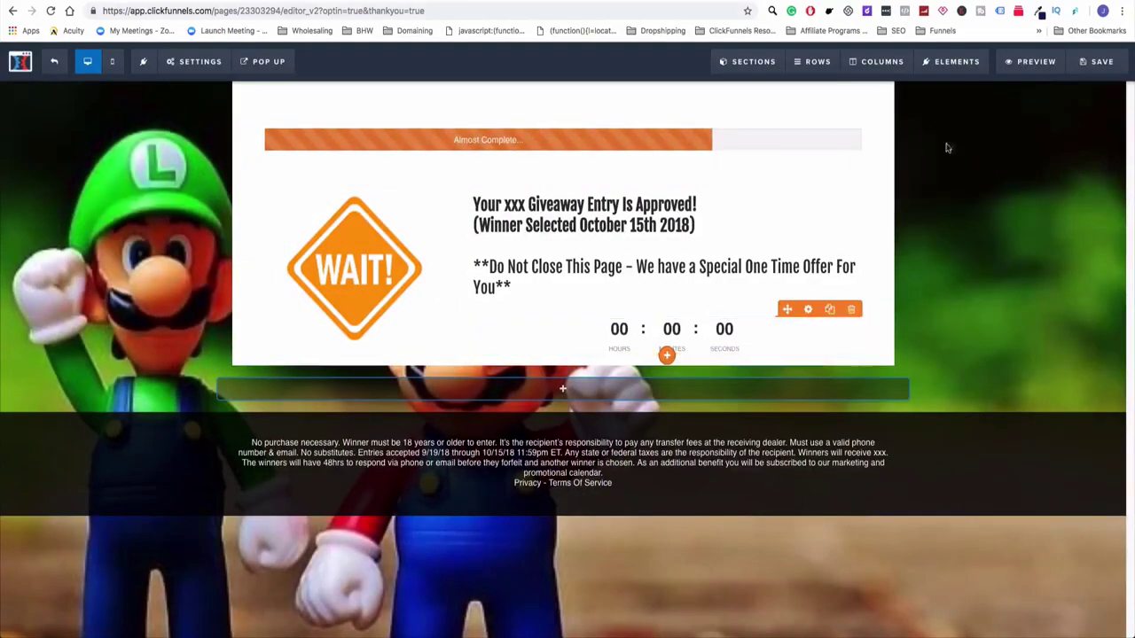
Hide the minute countdown element below the giveaway approval headline.
left_click(806, 310)
left_click(1040, 622)
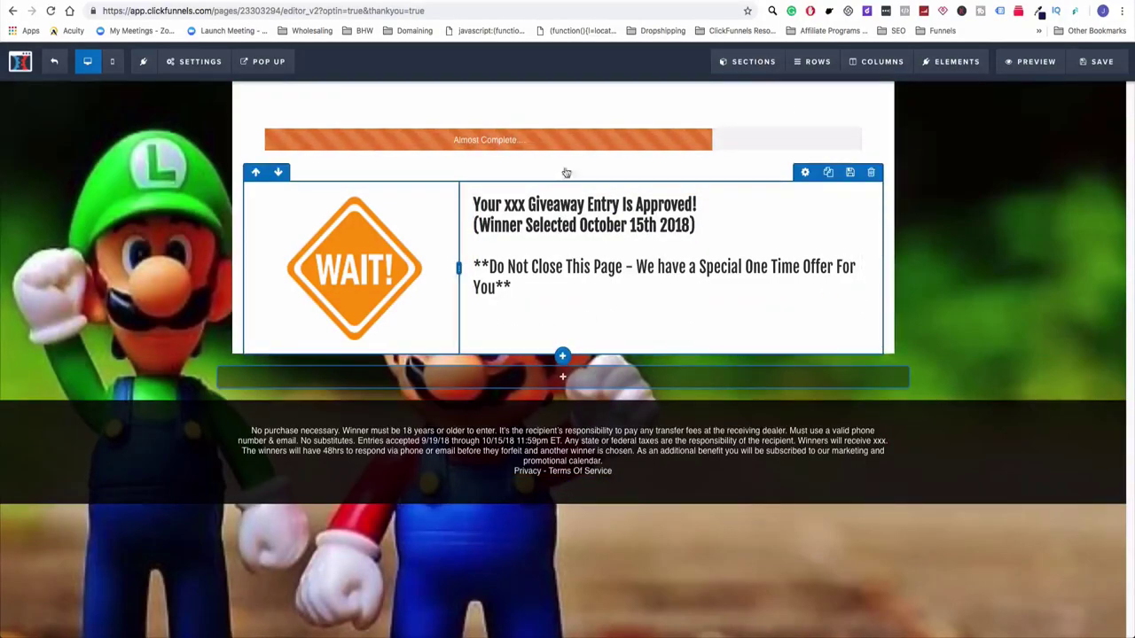
Leave the thank-you page editor without saving and open the Subscription - Thank You step's control page for editing.
left_click(54, 62)
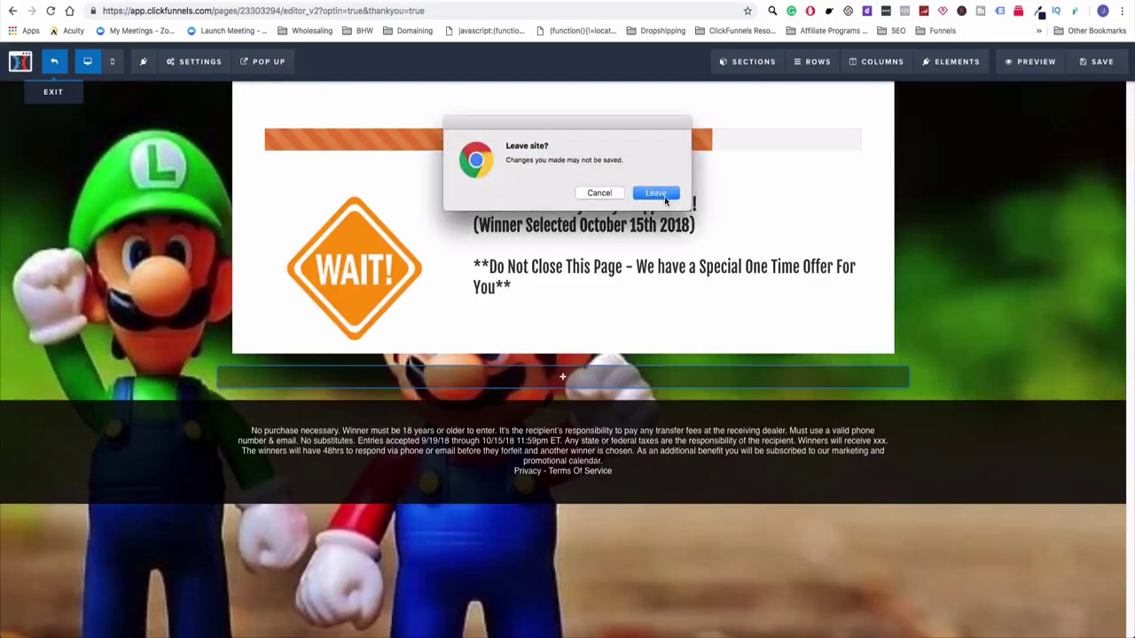
key("Return")
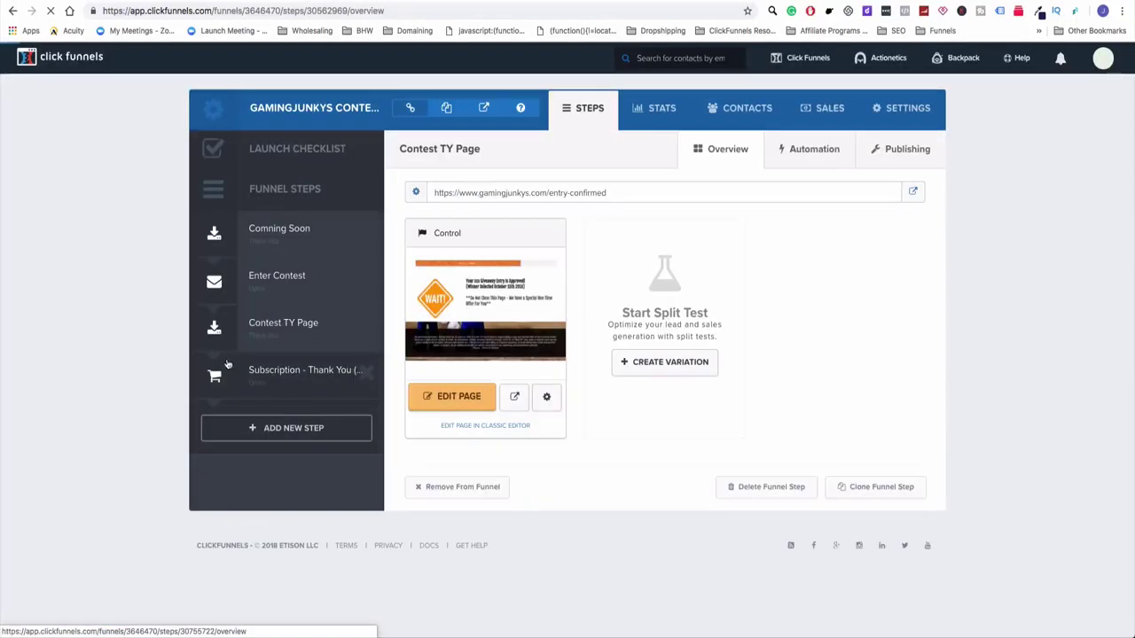
left_click(285, 373)
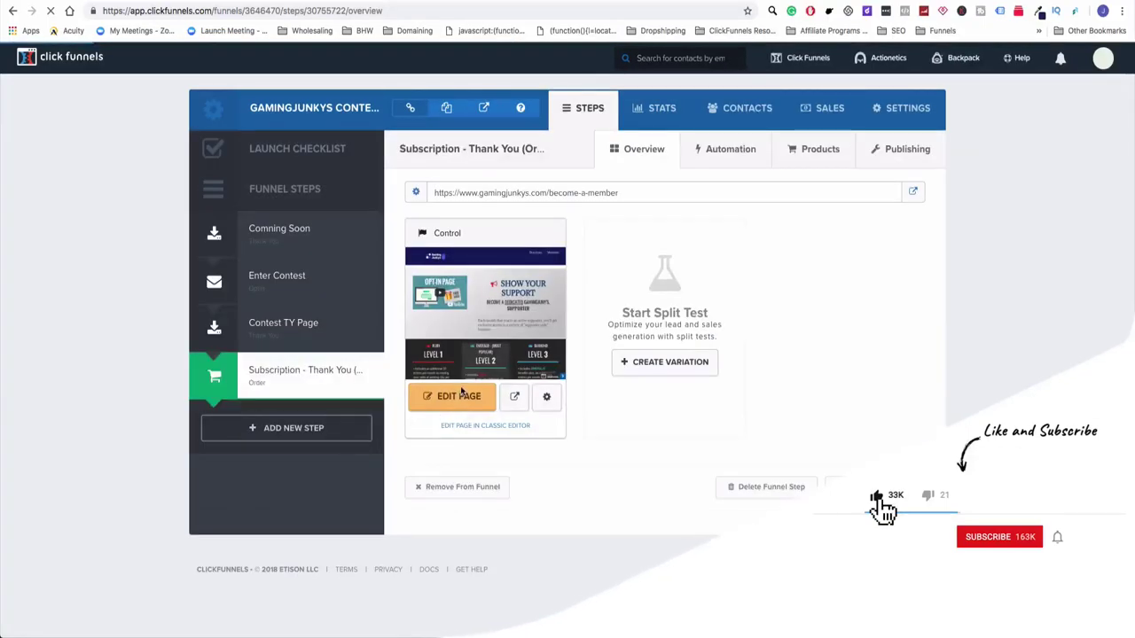
left_click(461, 395)
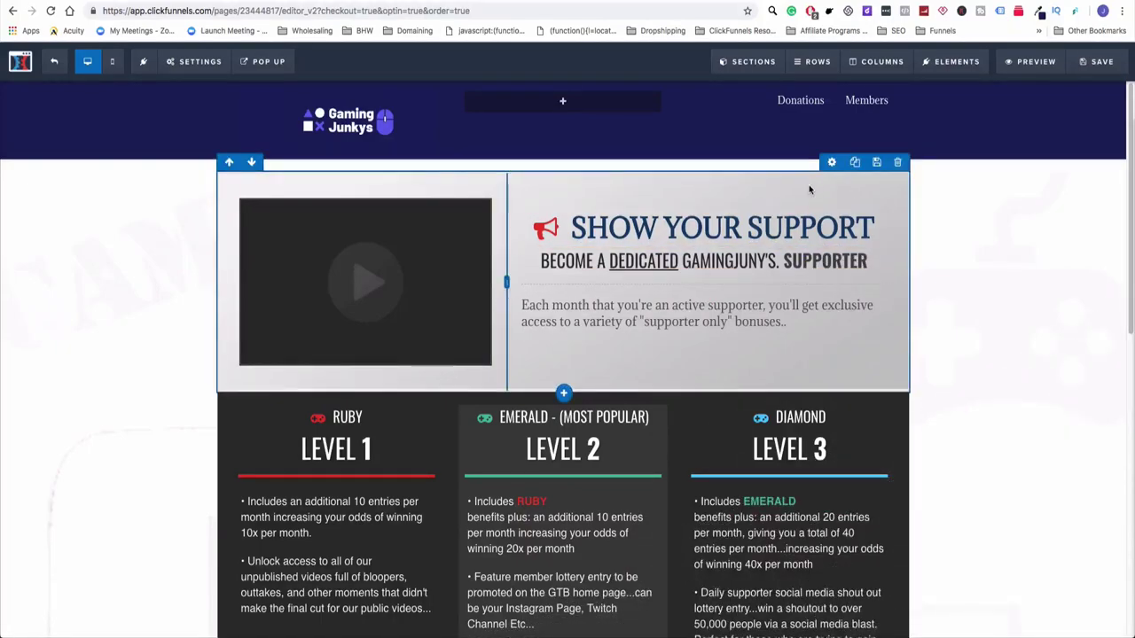
Look over the order form and the three supporter level columns, including the red divider's settings under Level 1.
scroll(599, 443, "down", 6)
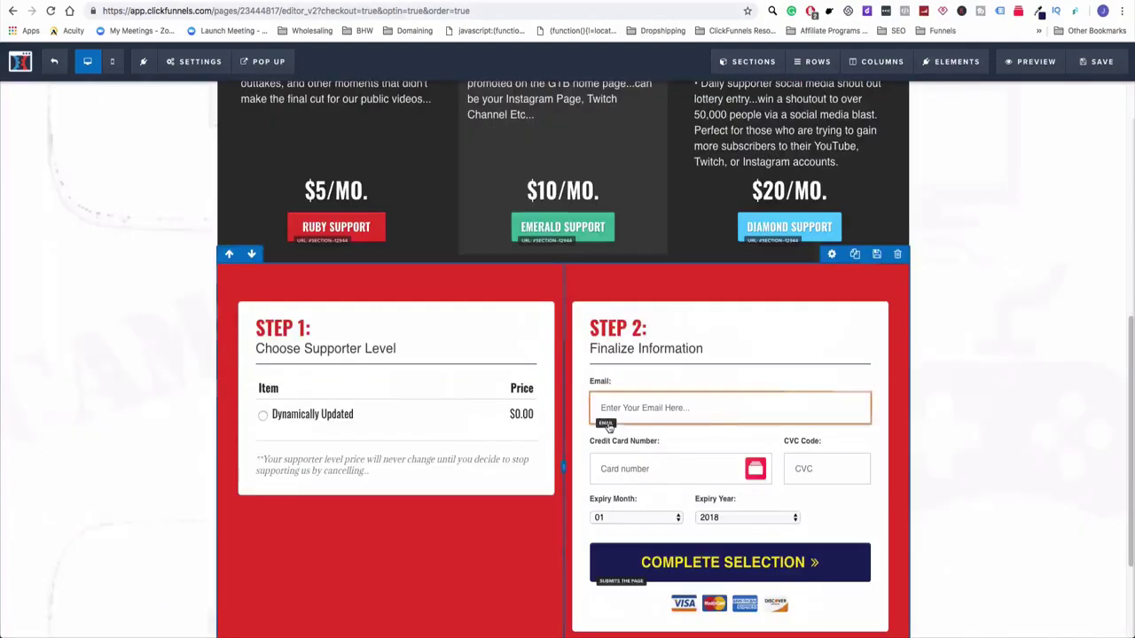
scroll(835, 261, "up", 5)
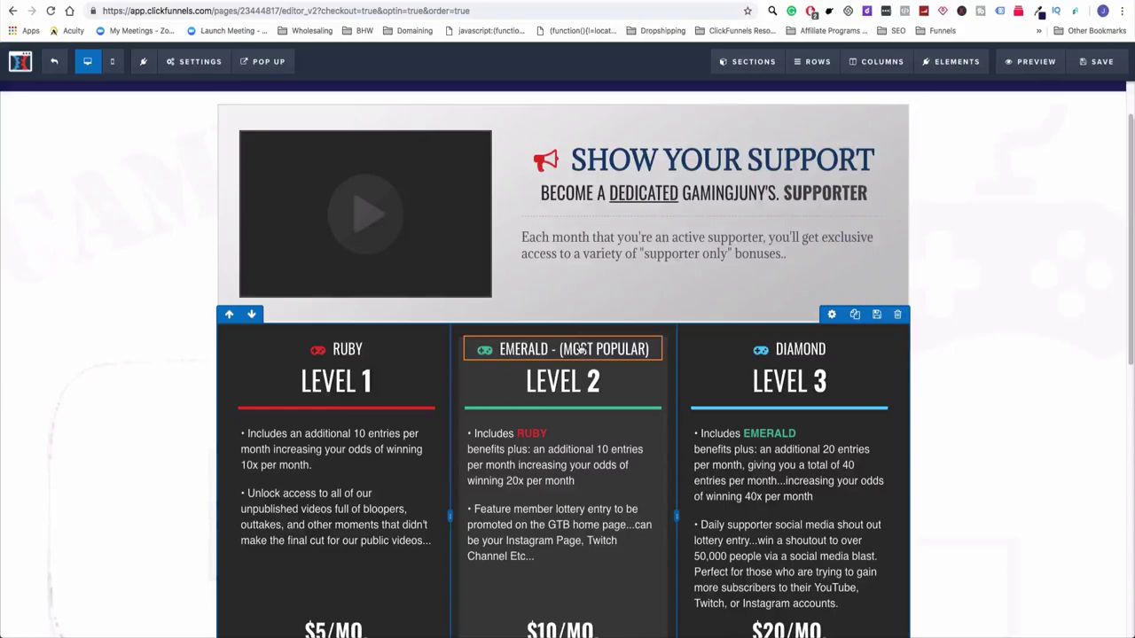
left_click(581, 349)
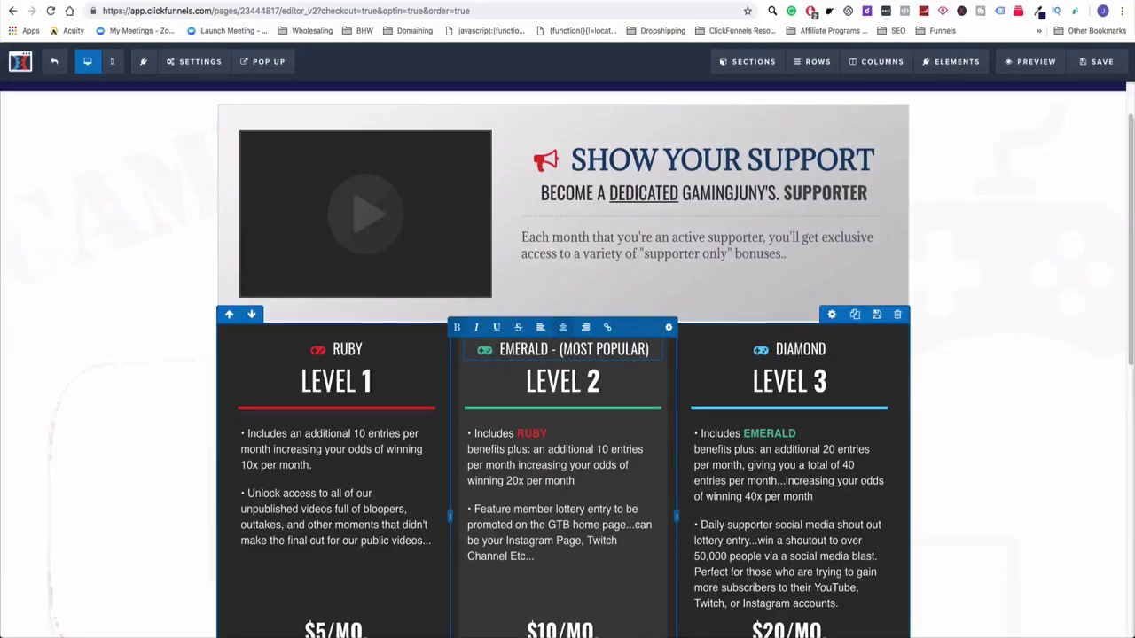
left_click(359, 408)
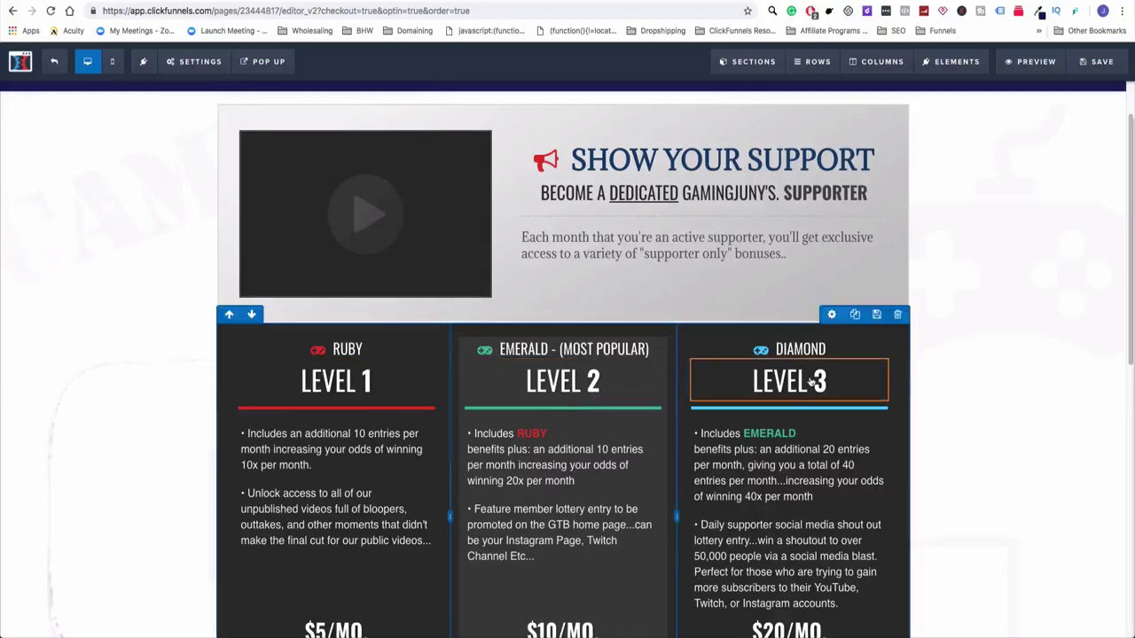
left_click(344, 408)
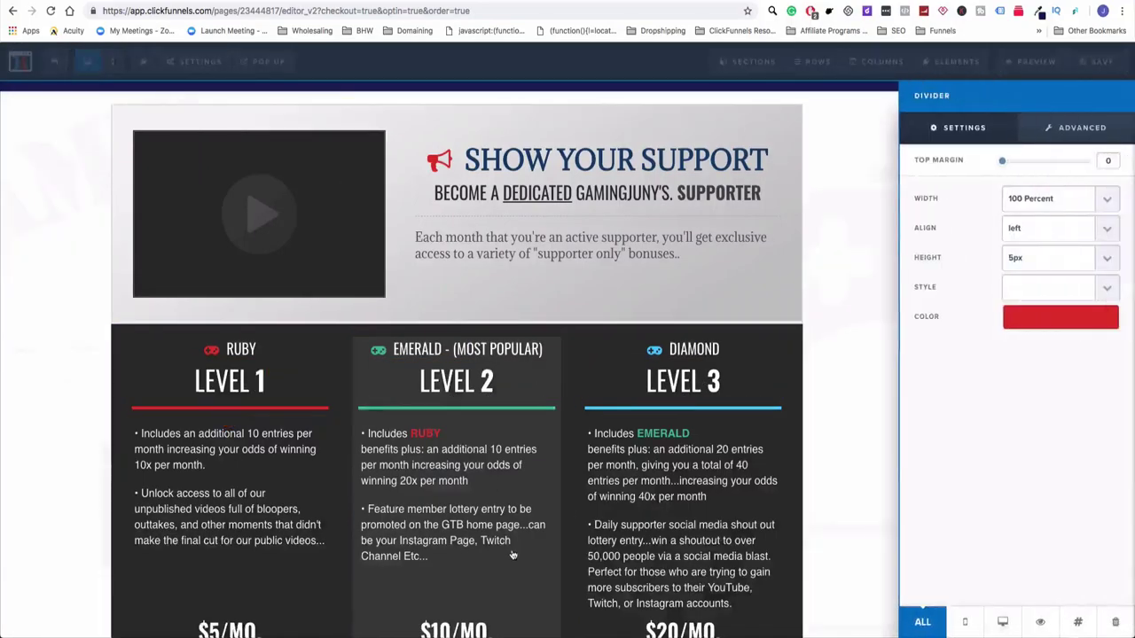
left_click(519, 431)
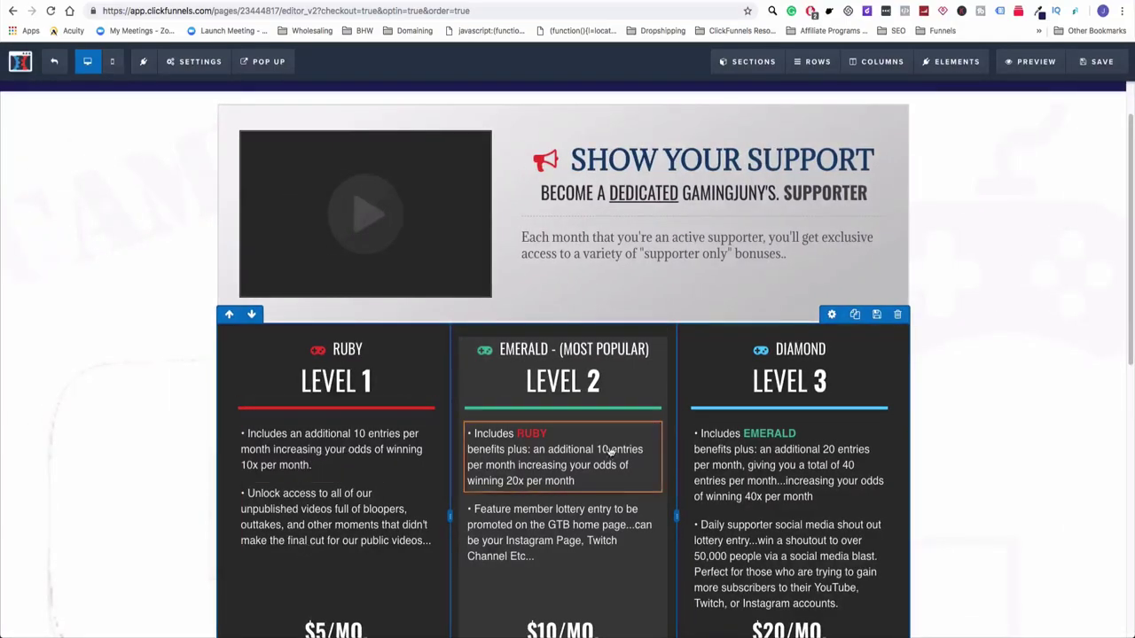
Review the Ruby Support button's settings and action, and look over the order form section it links to.
scroll(804, 444, "down", 5)
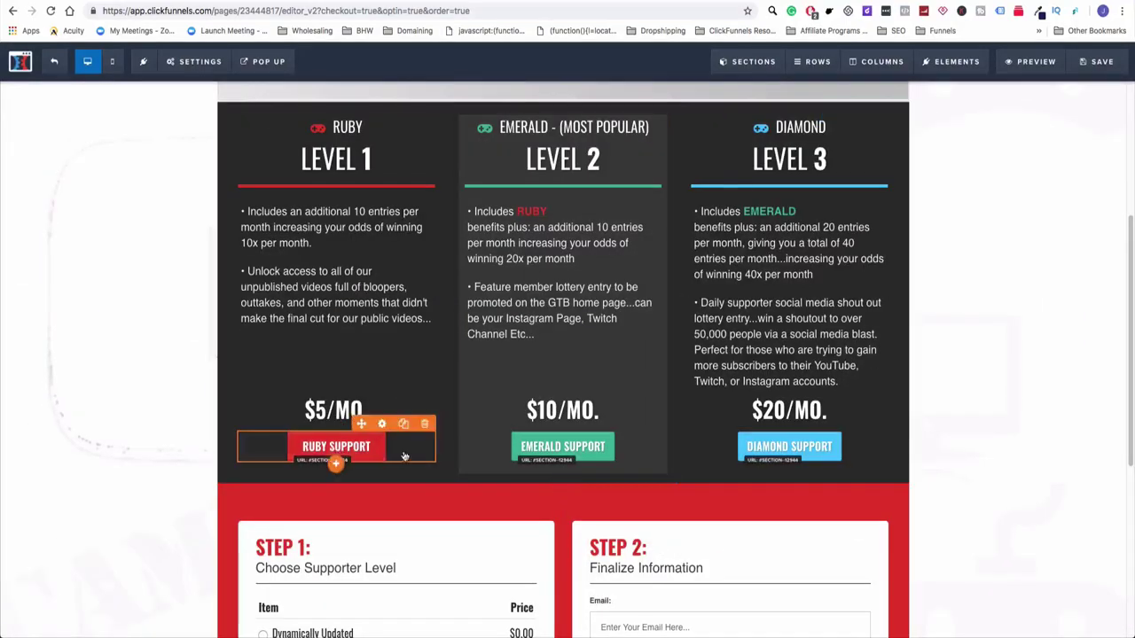
left_click(341, 446)
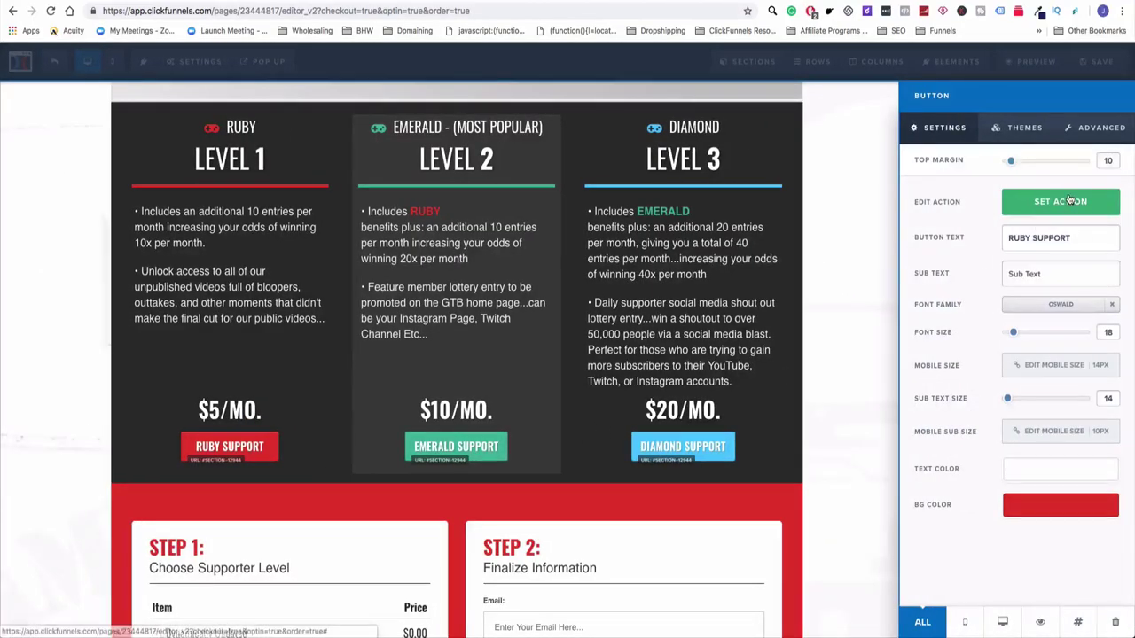
left_click(1070, 200)
left_click(503, 551)
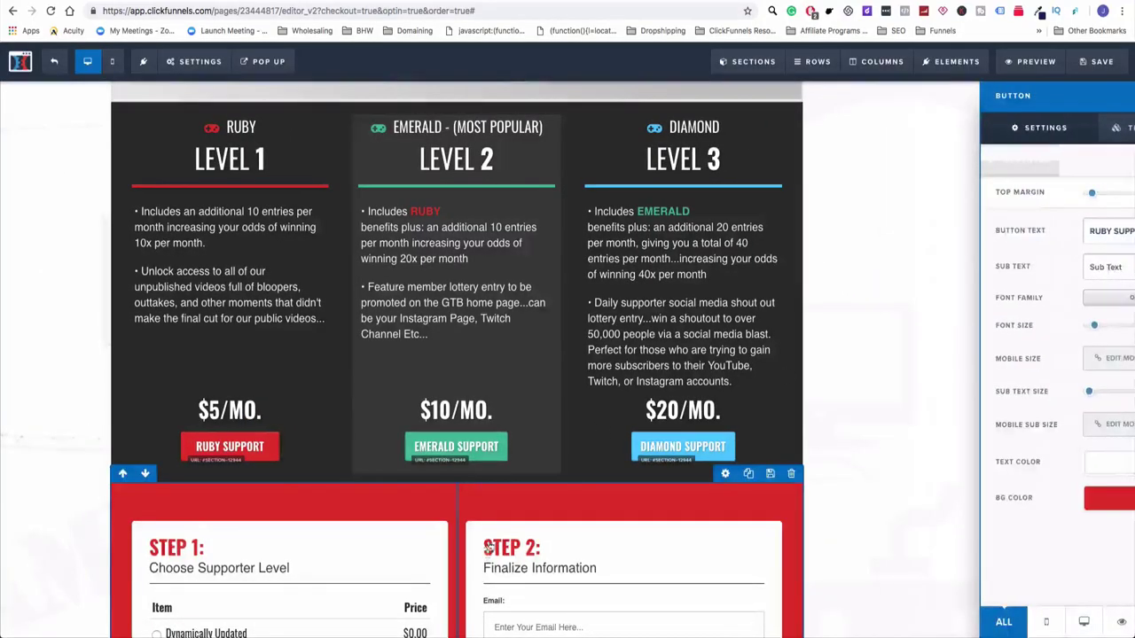
scroll(567, 514, "down", 4)
scroll(749, 276, "up", 5)
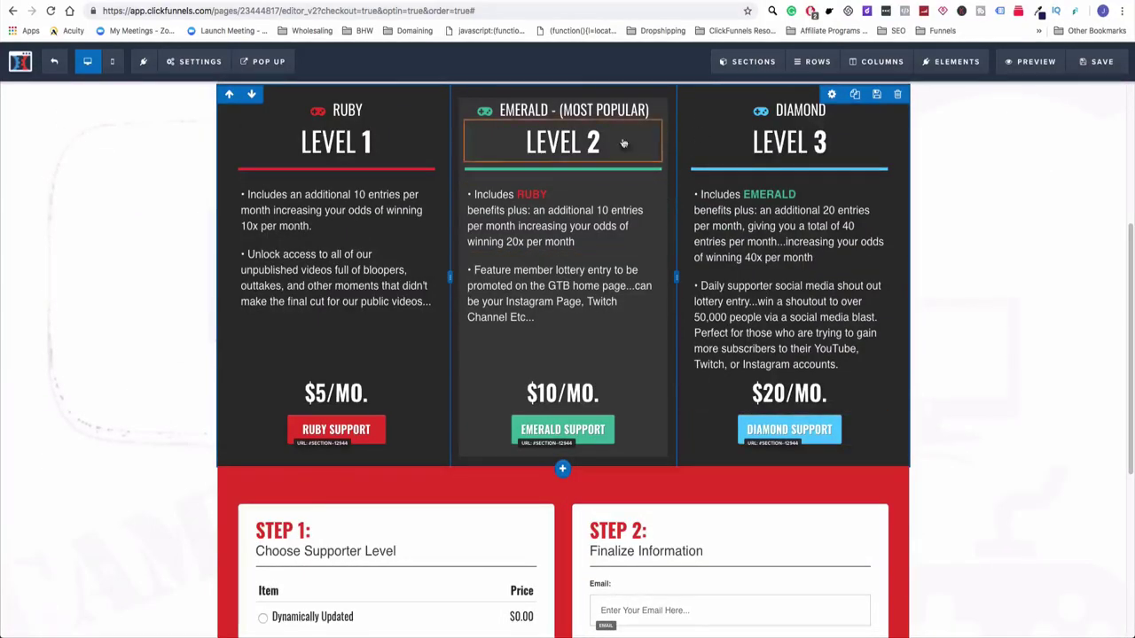
scroll(583, 362, "up", 2)
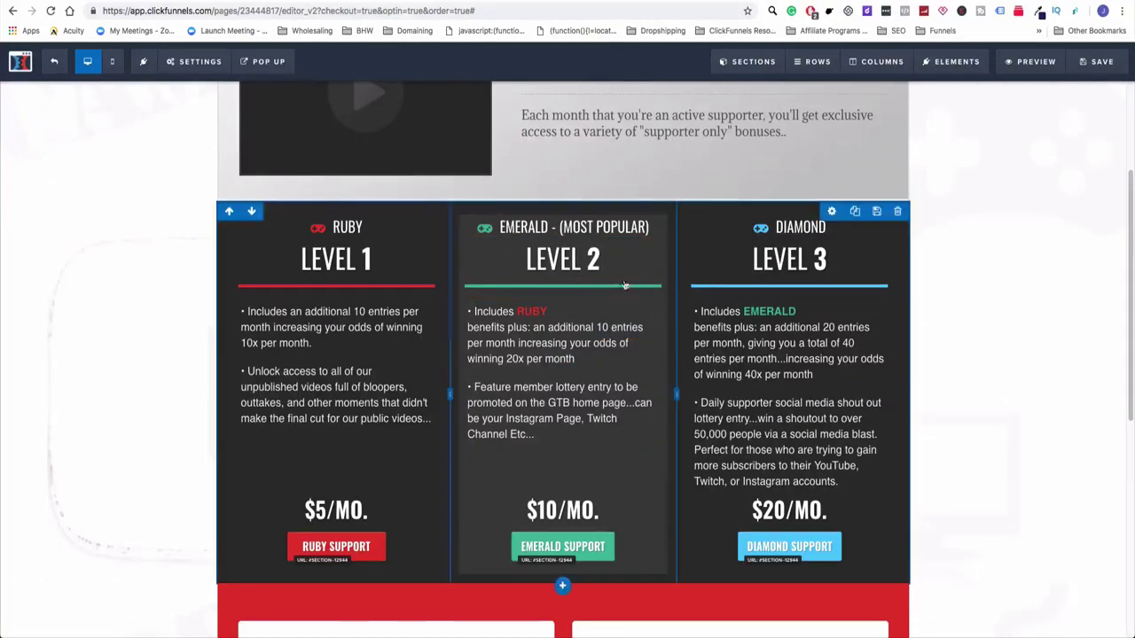
Open the settings of the Emerald column in the supporter levels row and check its background color.
left_click(884, 62)
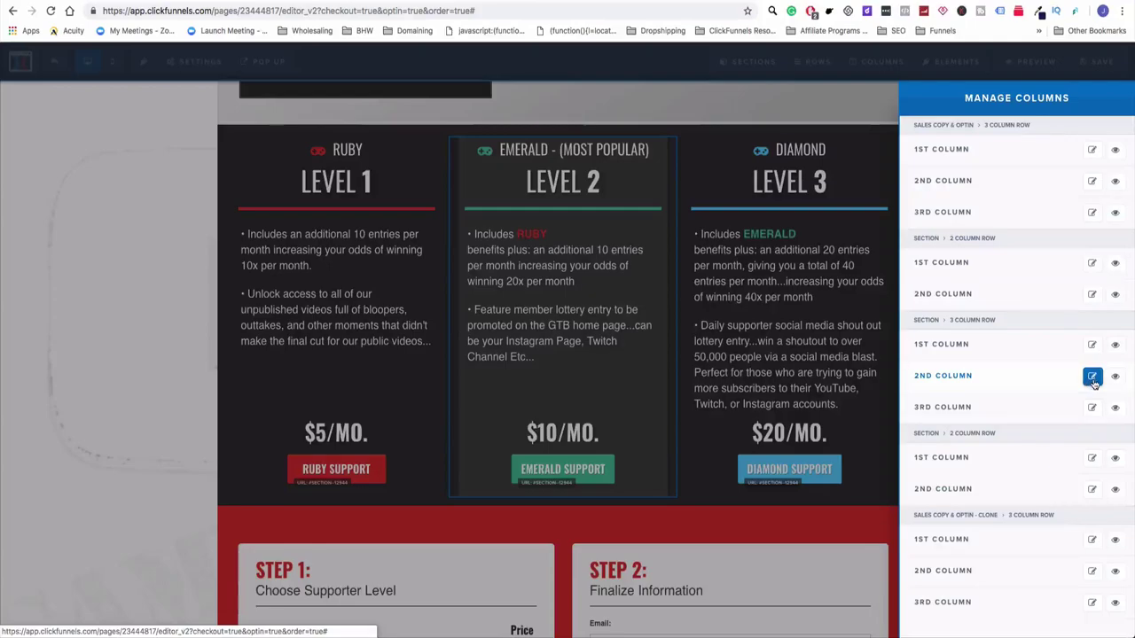
left_click(1093, 377)
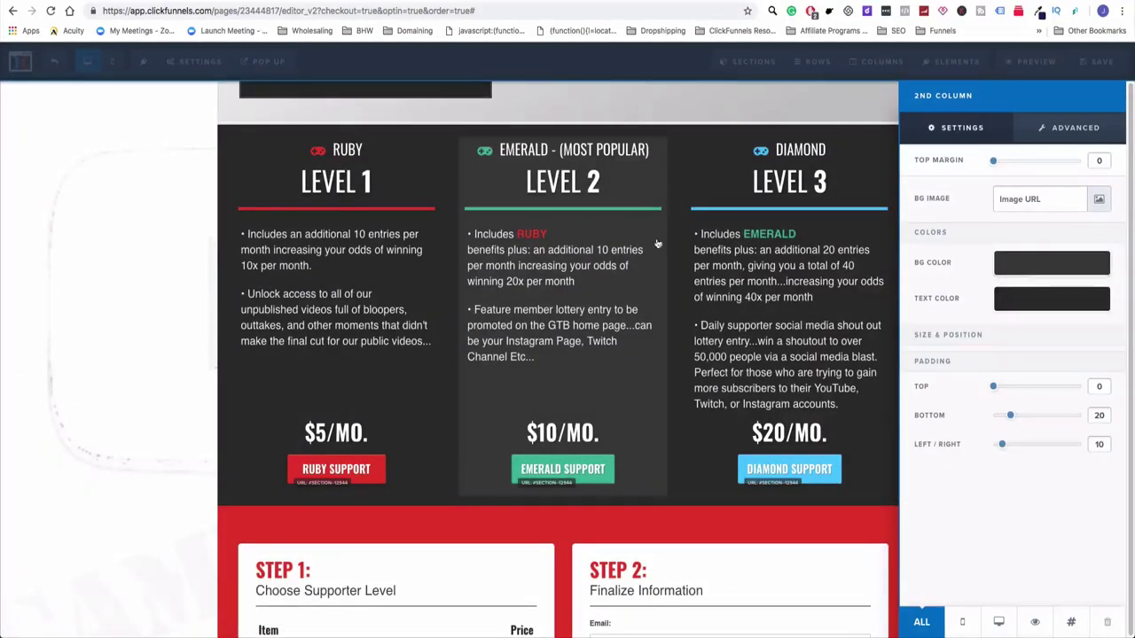
left_click(1037, 264)
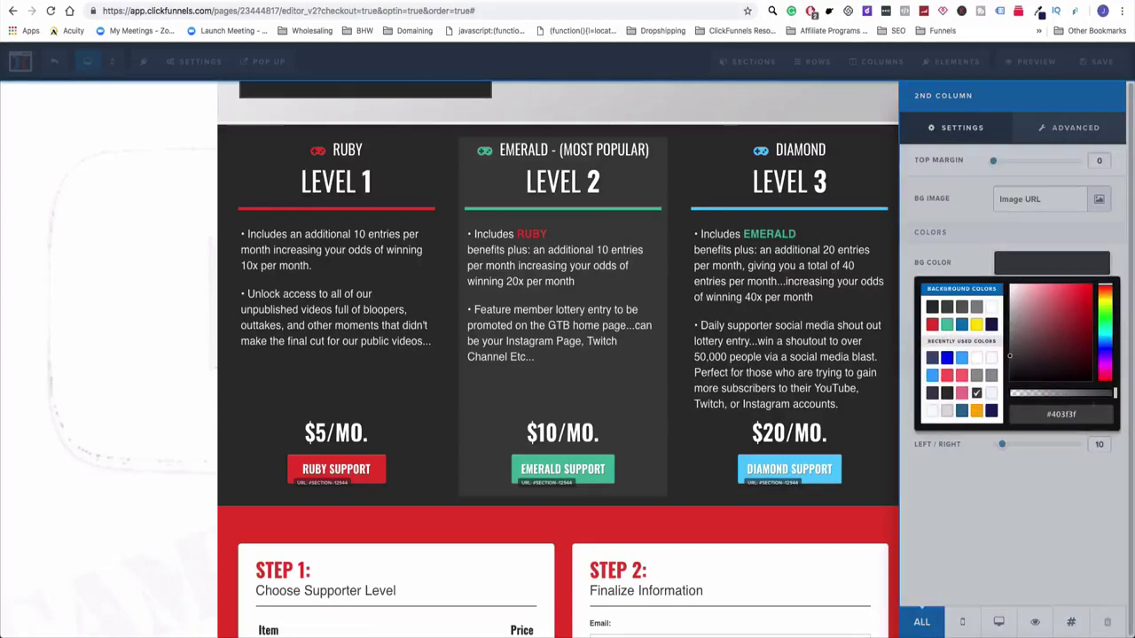
left_click_drag(1089, 399, 1131, 400)
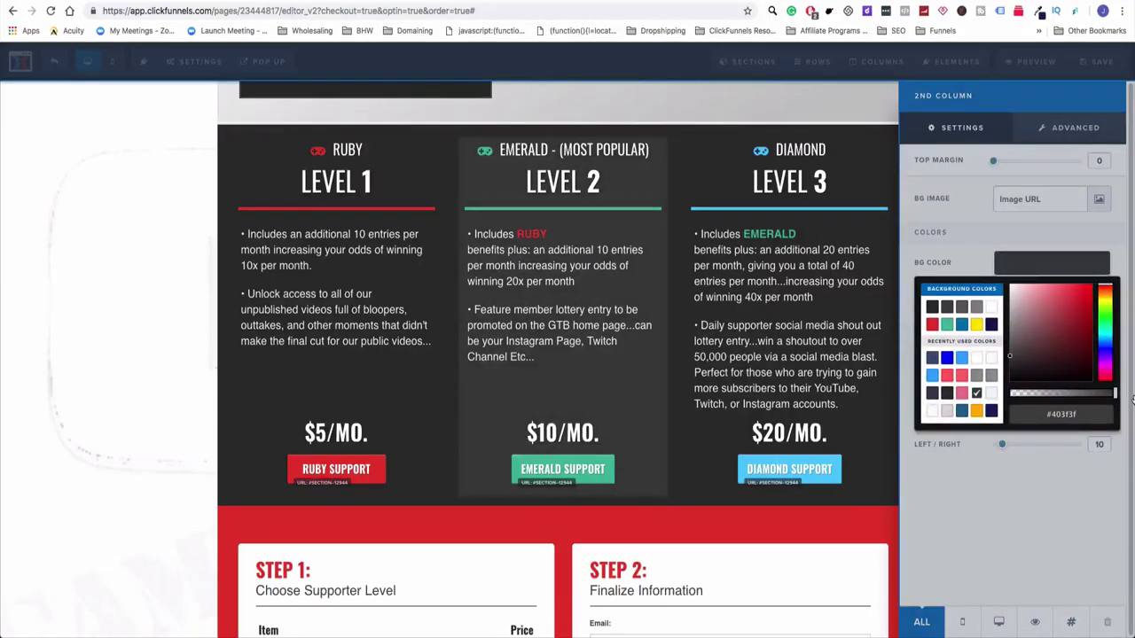
left_click(967, 251)
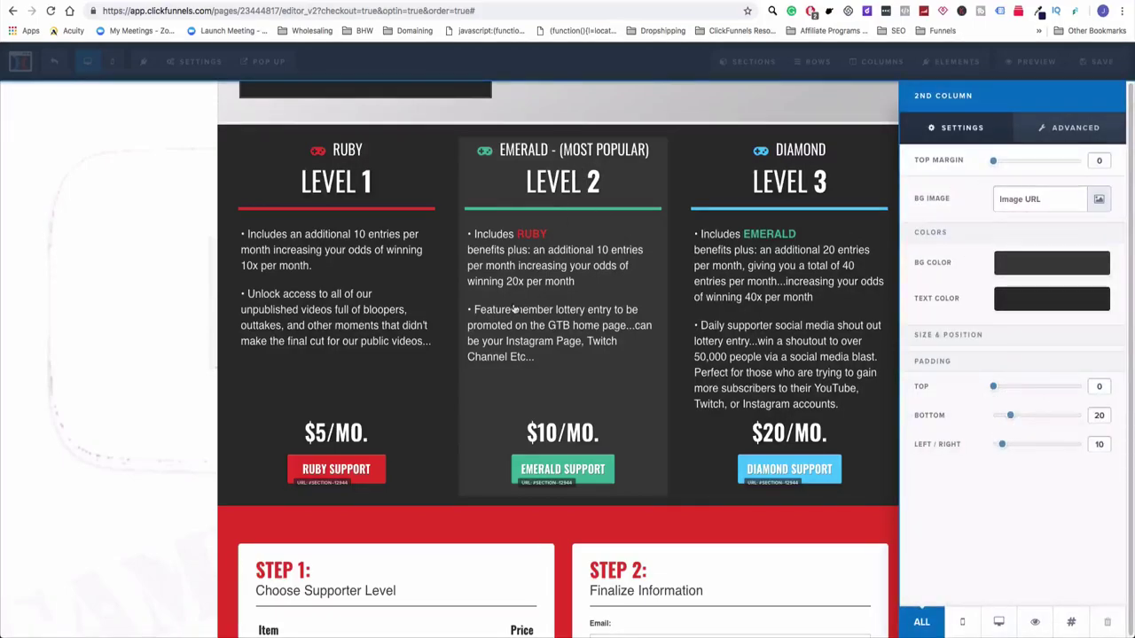
Round all corners of the Emerald column with a 15px corner radius.
left_click(1064, 127)
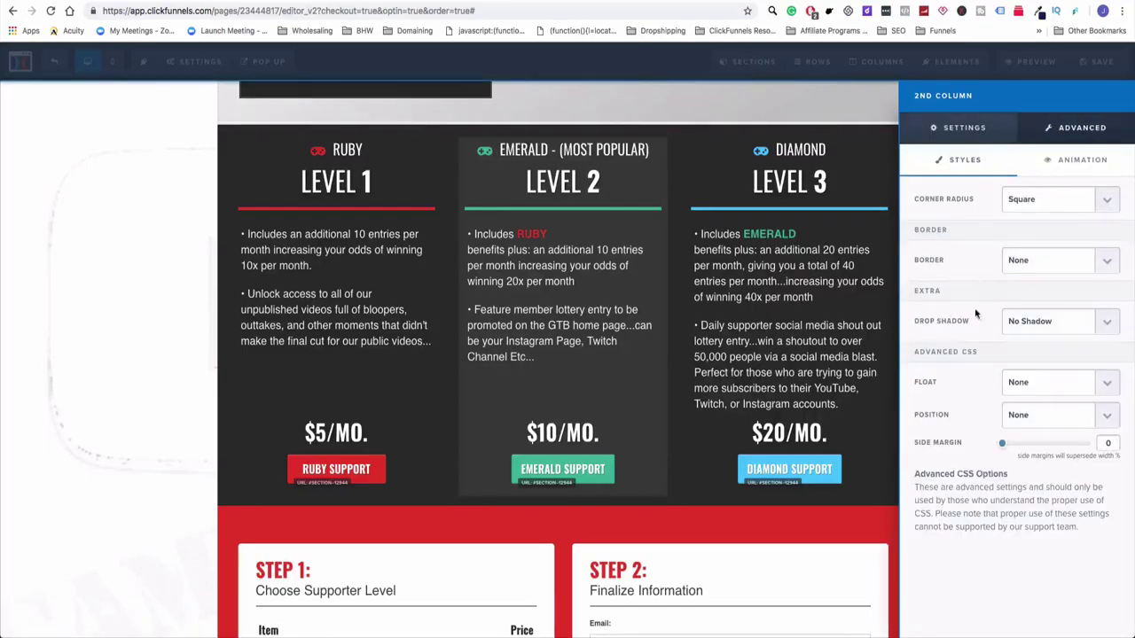
left_click(1025, 210)
left_click(1029, 231)
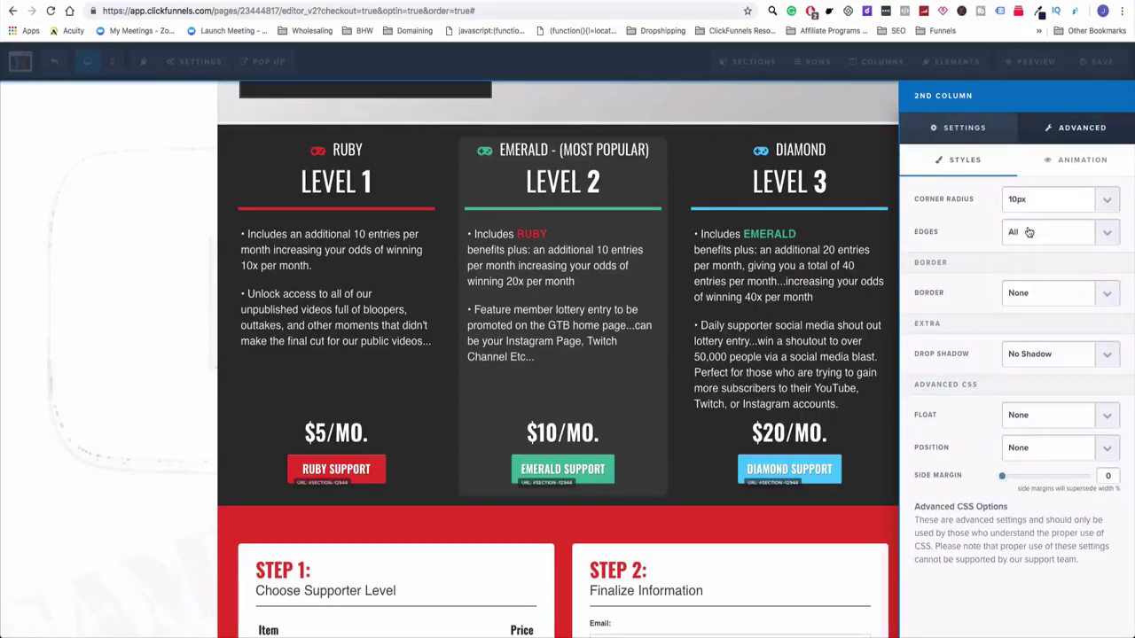
left_click(1037, 200)
left_click(1028, 210)
Add a full border to the Emerald column and color it yellow, #ffe300.
left_click(1012, 300)
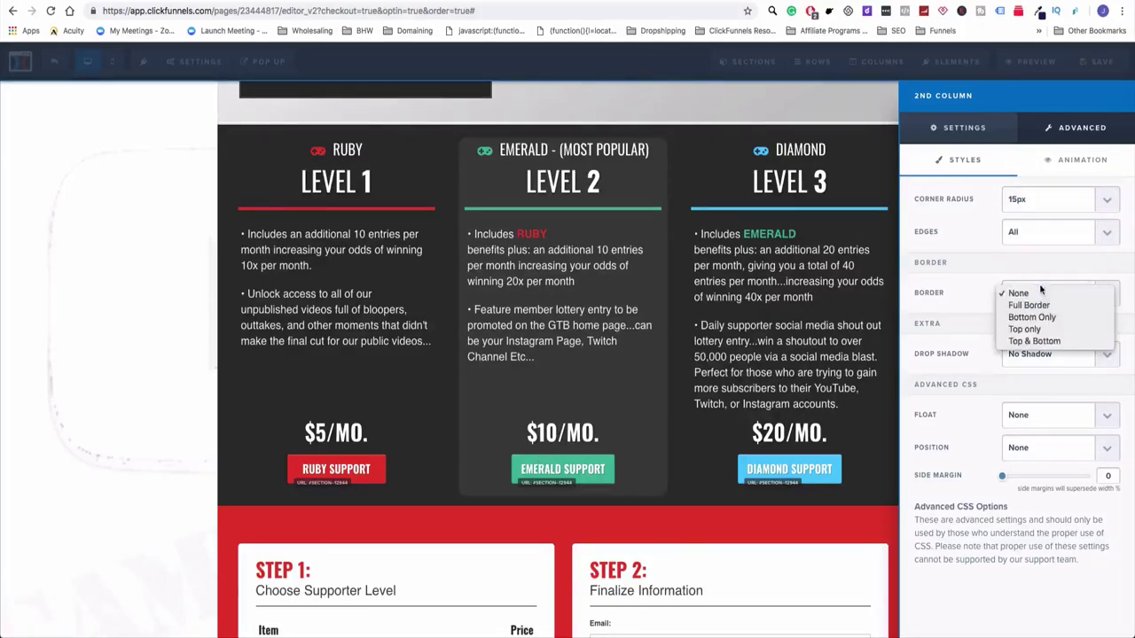
left_click(1033, 305)
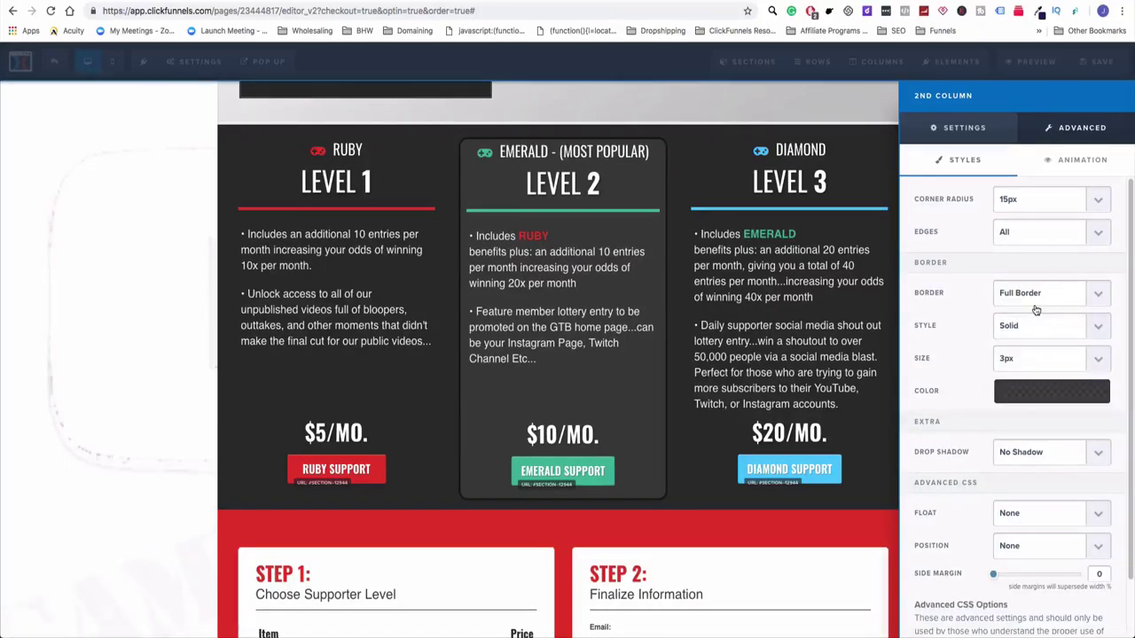
left_click(1042, 390)
left_click(977, 453)
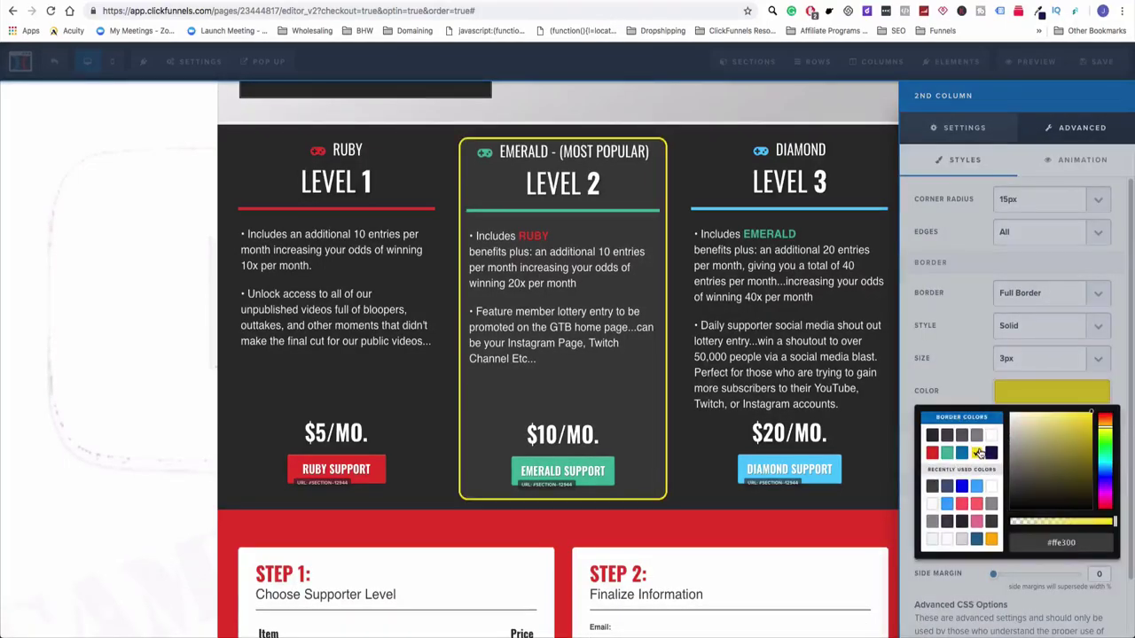
Try border sizes of 10px and 5px on the Emerald column while keeping the yellow color.
left_click(1020, 358)
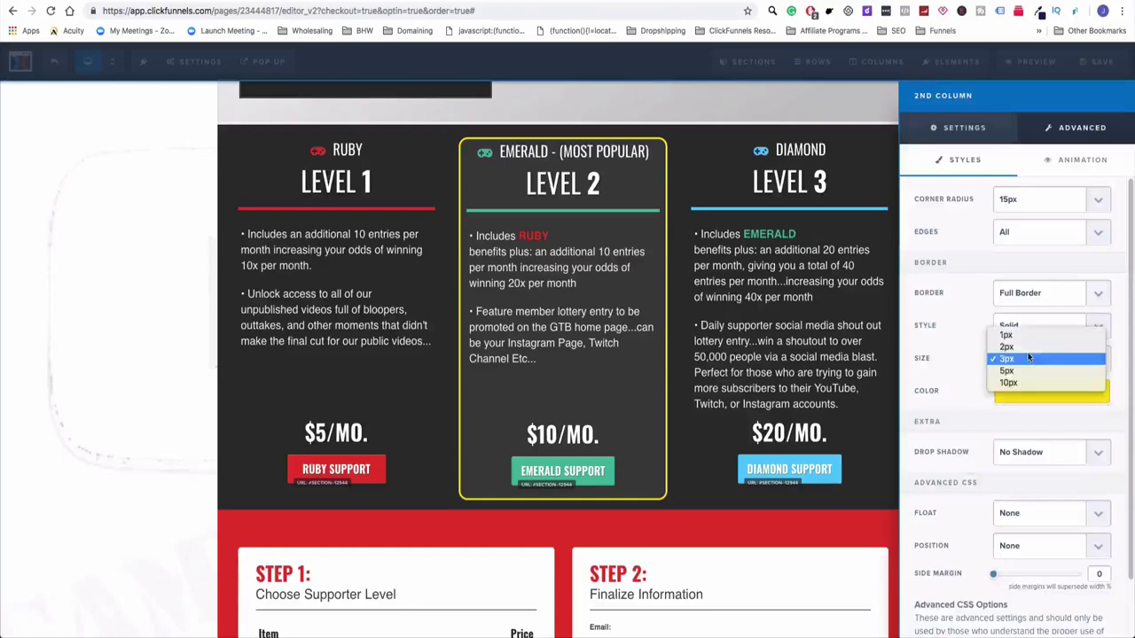
left_click(1022, 383)
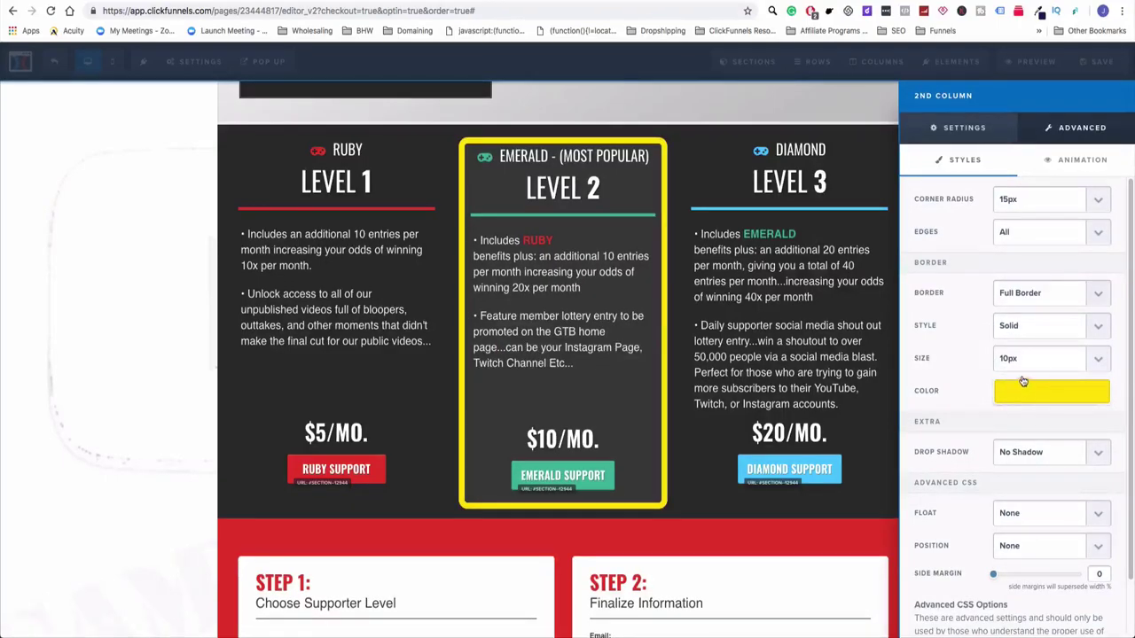
left_click(1021, 358)
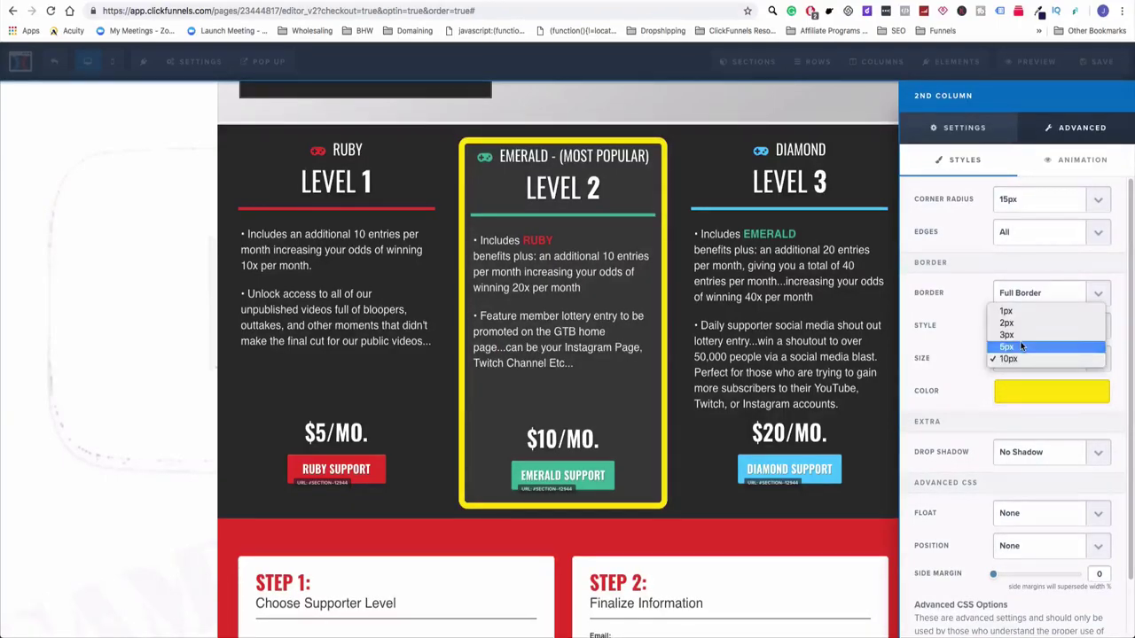
left_click(1021, 347)
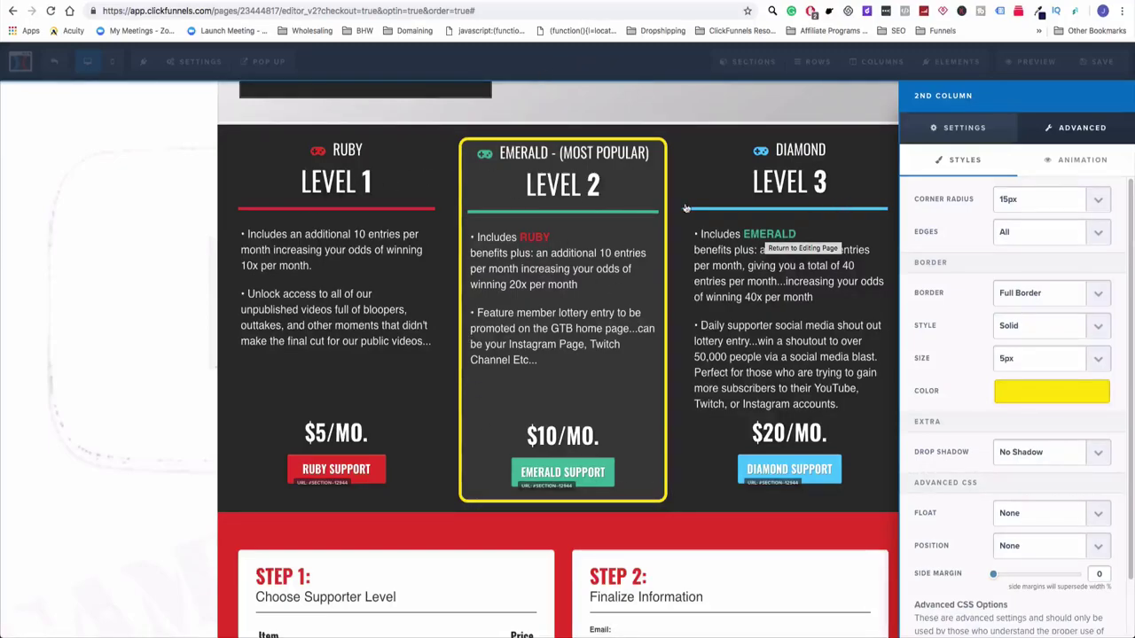
left_click(1058, 394)
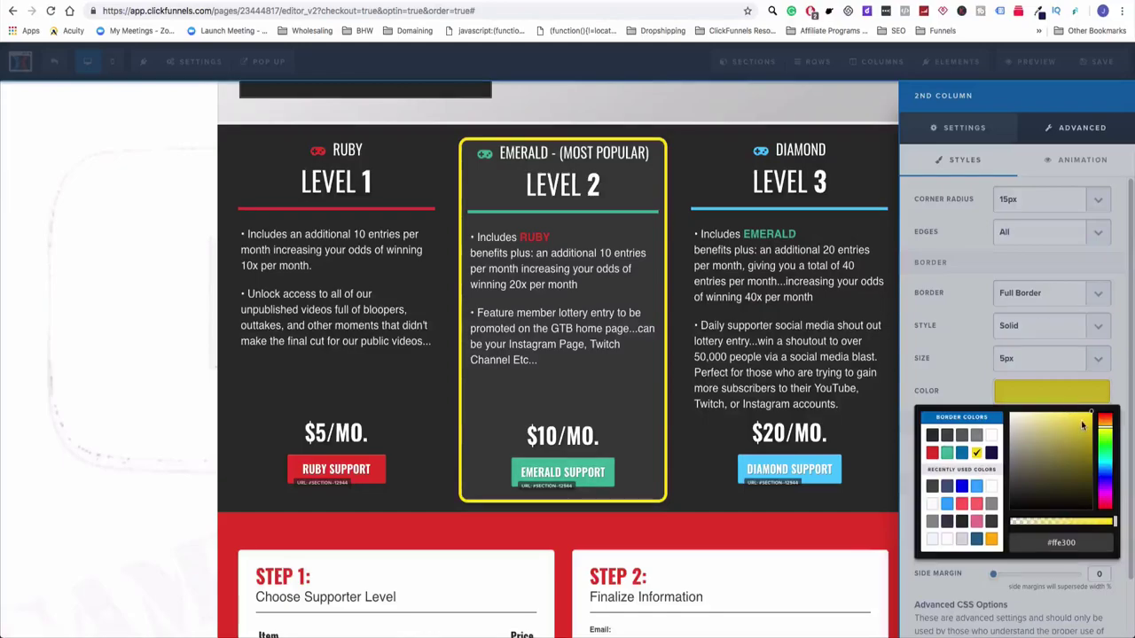
left_click(1024, 389)
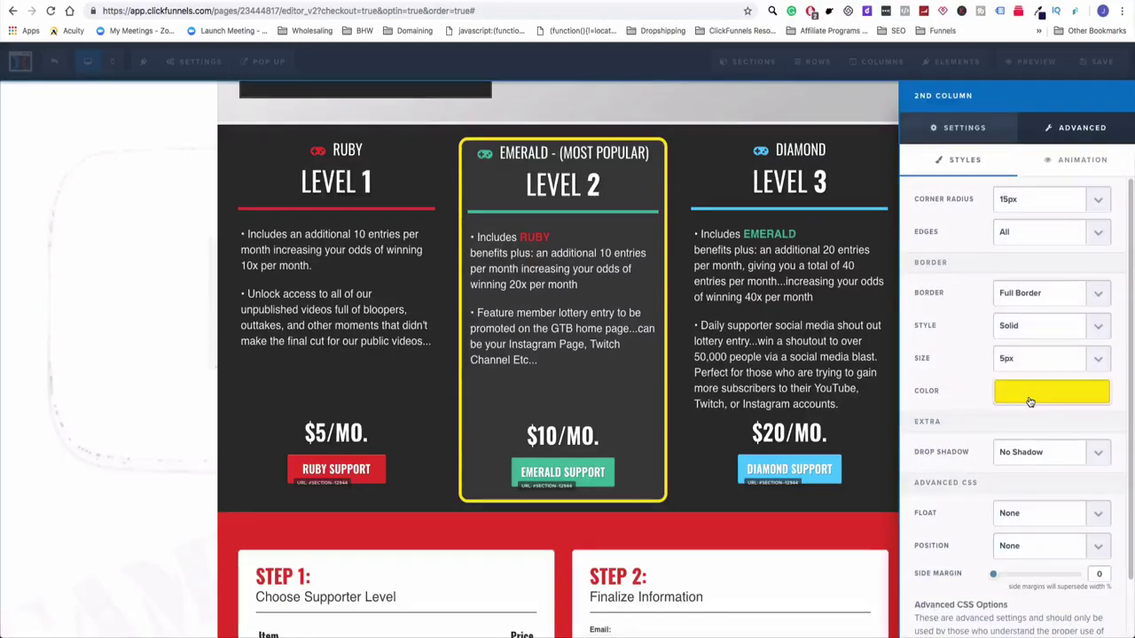
left_click(1041, 357)
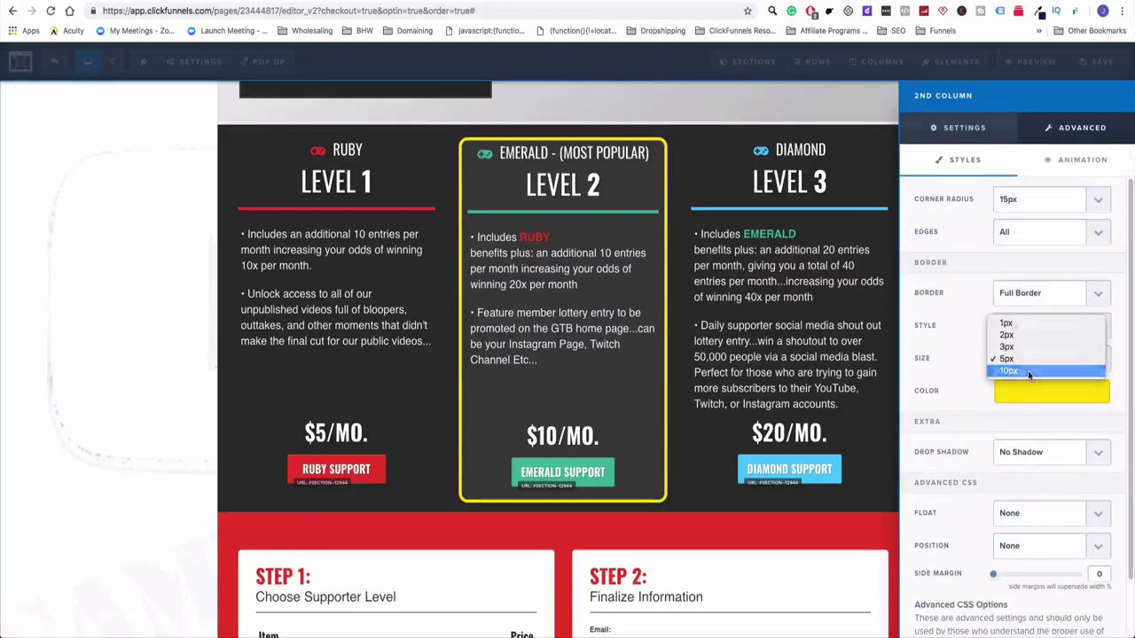
left_click(1029, 370)
Set the Emerald column's border size to 2px, then close its settings and check the column on the page.
left_click(1033, 358)
left_click(1032, 324)
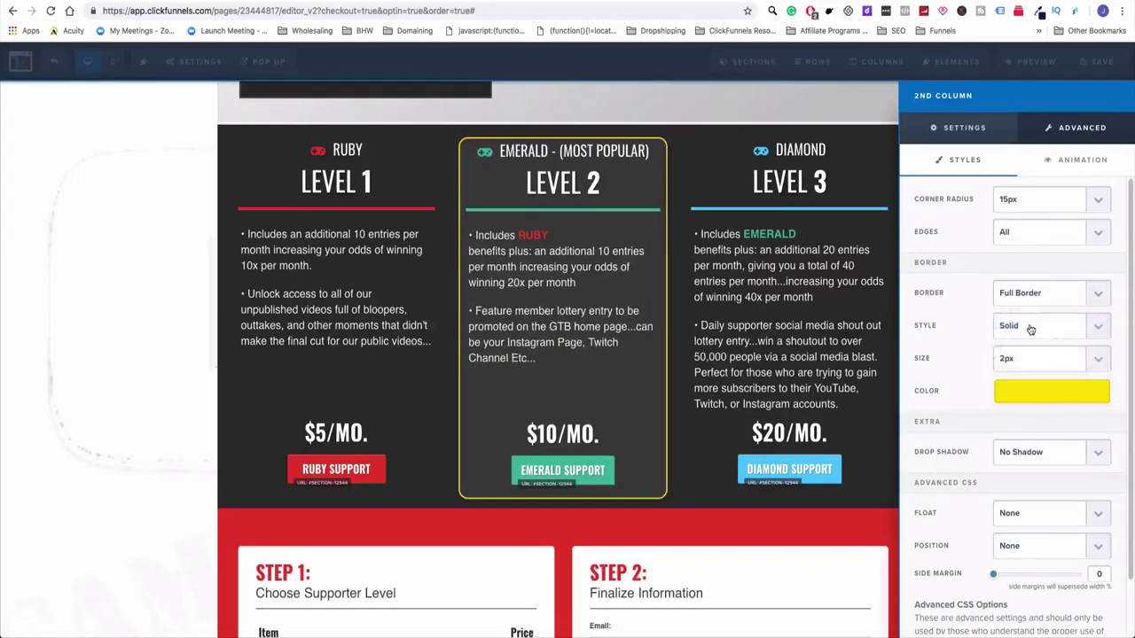
left_click(809, 396)
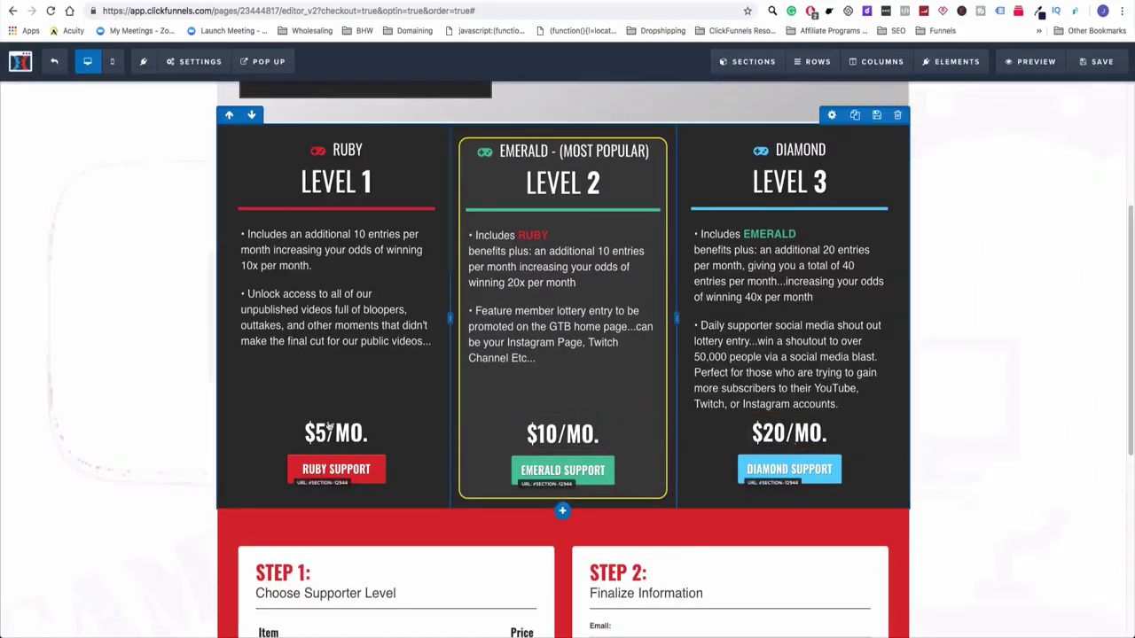
scroll(592, 554, "down", 2)
scroll(592, 554, "up", 4)
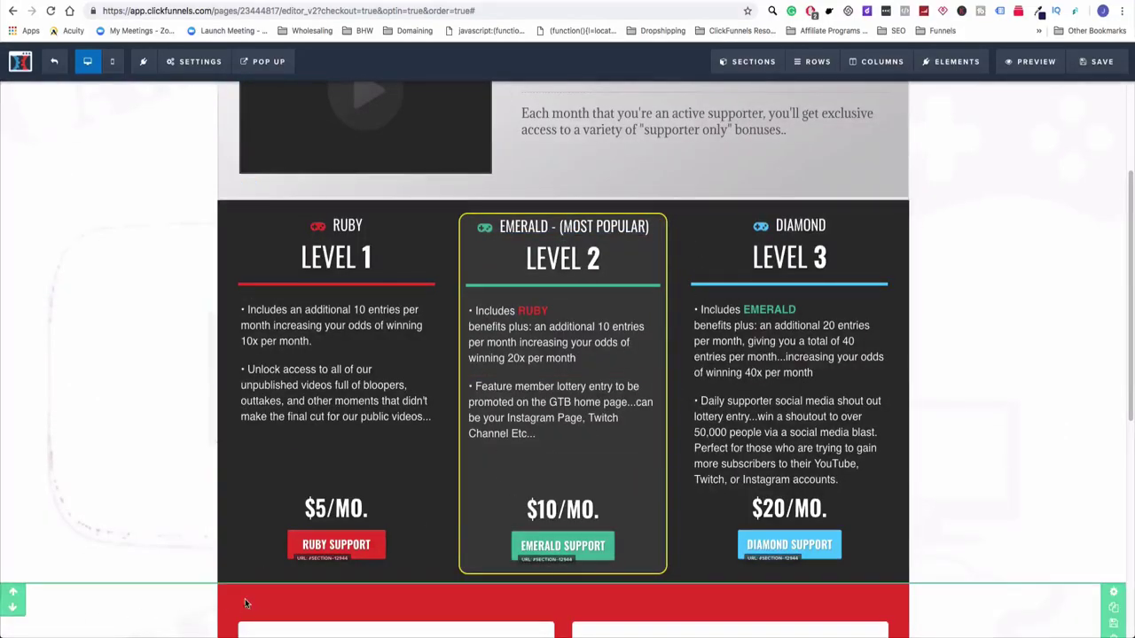
Open the advanced style settings of the Emerald column, the 2nd column in its three-column row, and try a 10% drop shadow.
scroll(737, 362, "down", 1)
scroll(737, 362, "down", 4)
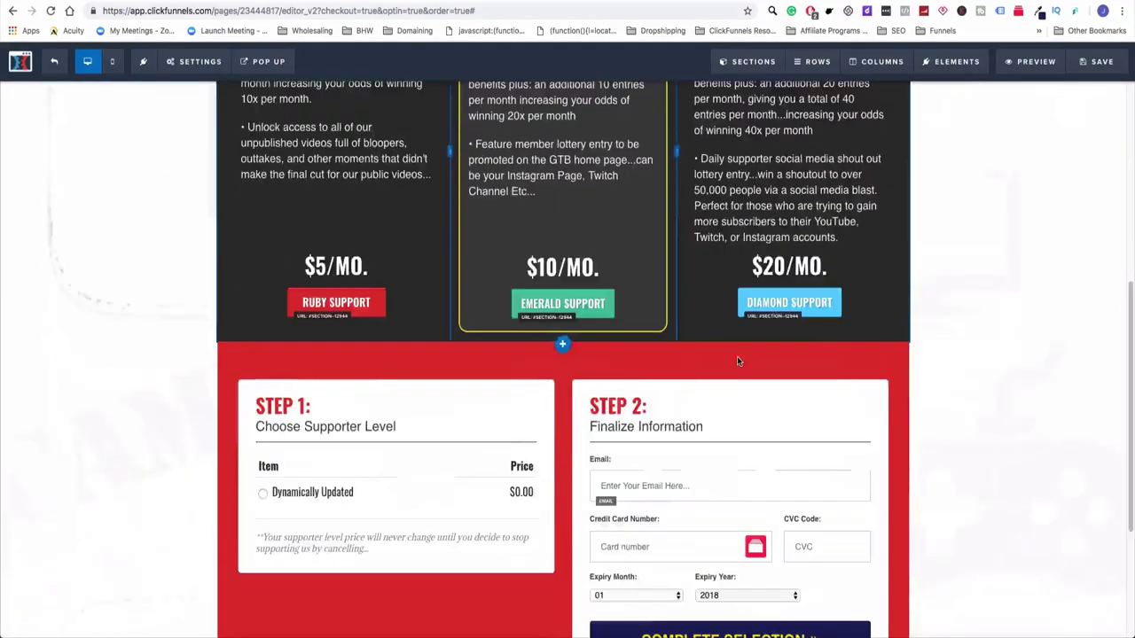
scroll(736, 359, "up", 8)
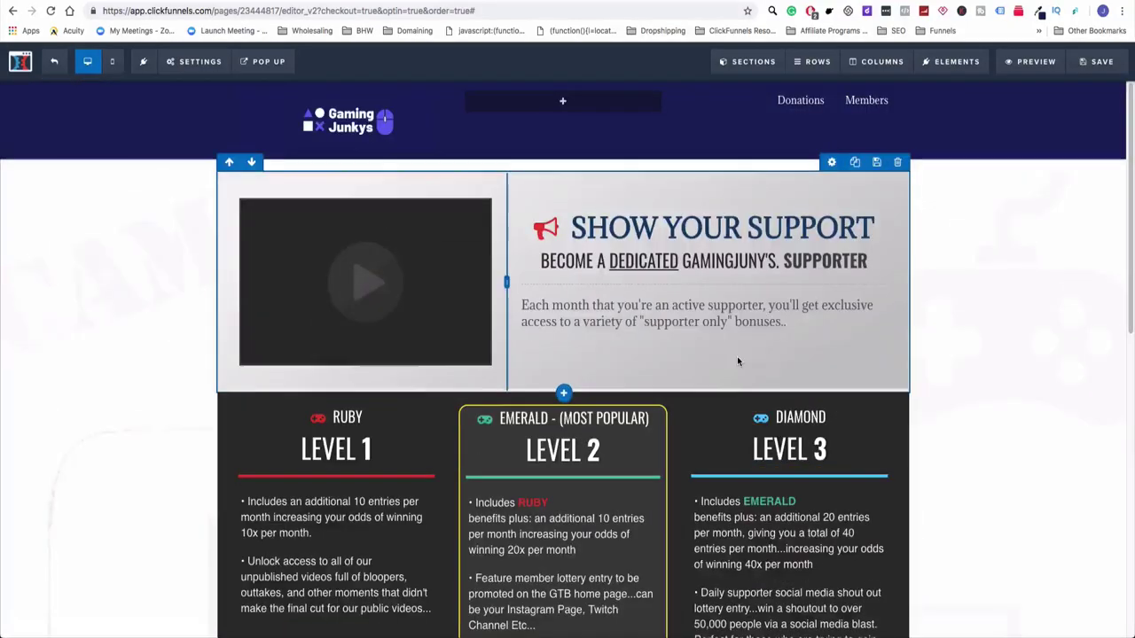
scroll(737, 359, "down", 9)
scroll(683, 249, "up", 5)
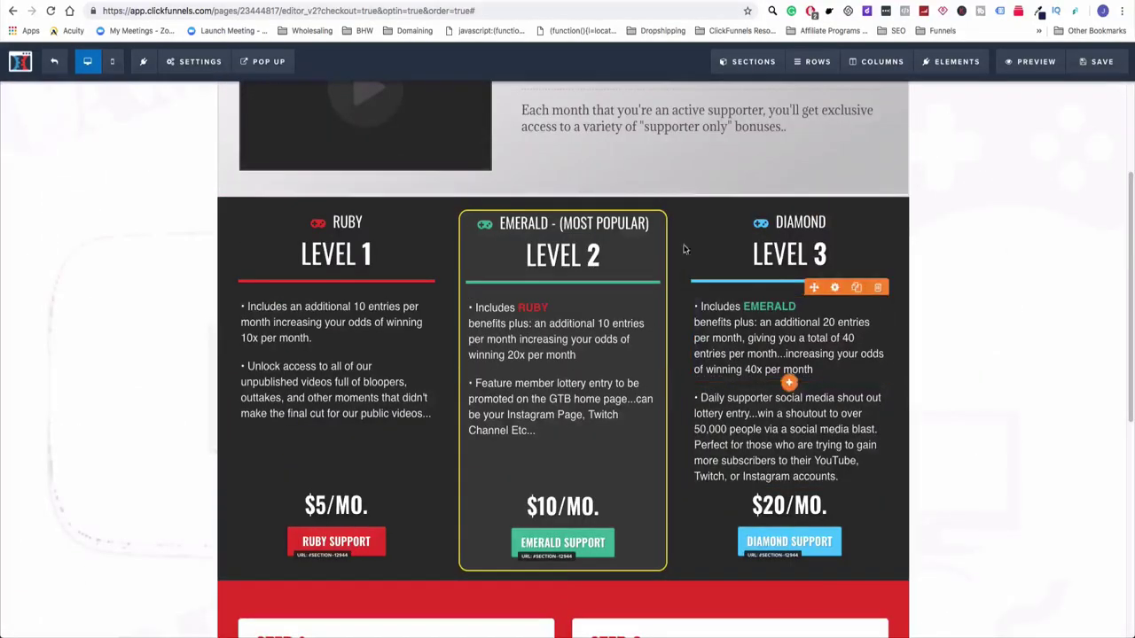
left_click(864, 62)
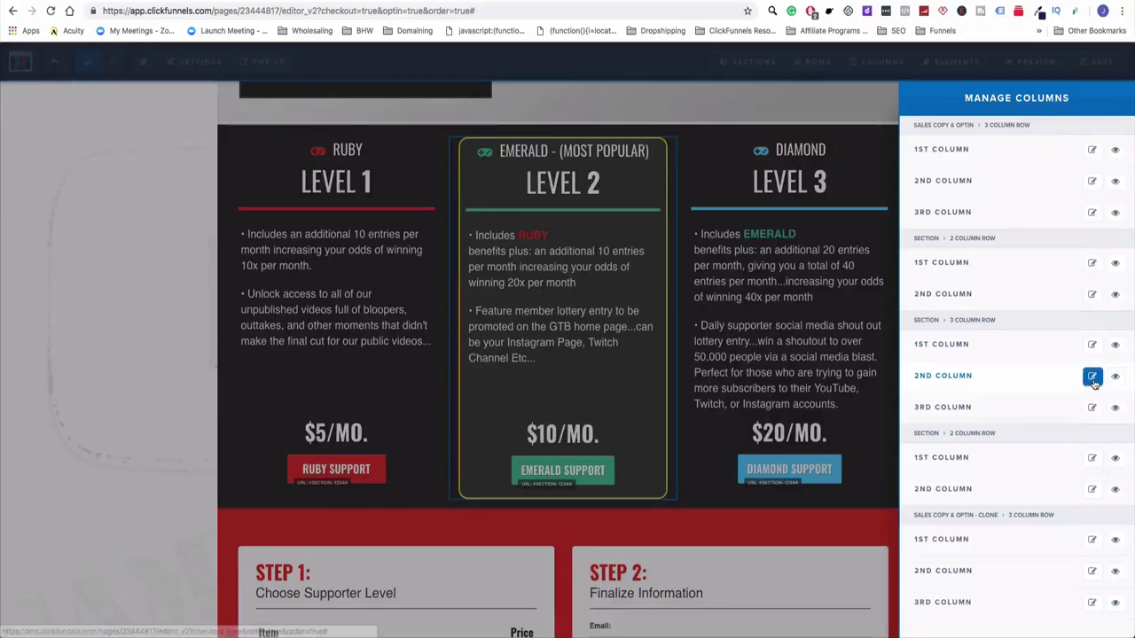
left_click(1094, 379)
left_click(1075, 125)
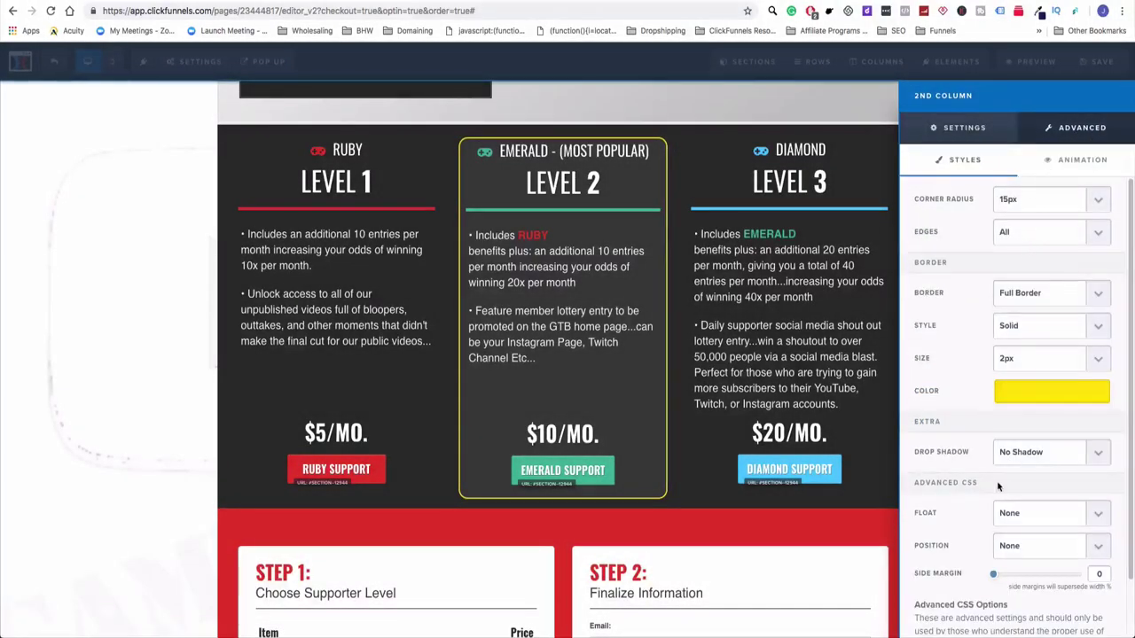
left_click(1030, 456)
left_click(1026, 475)
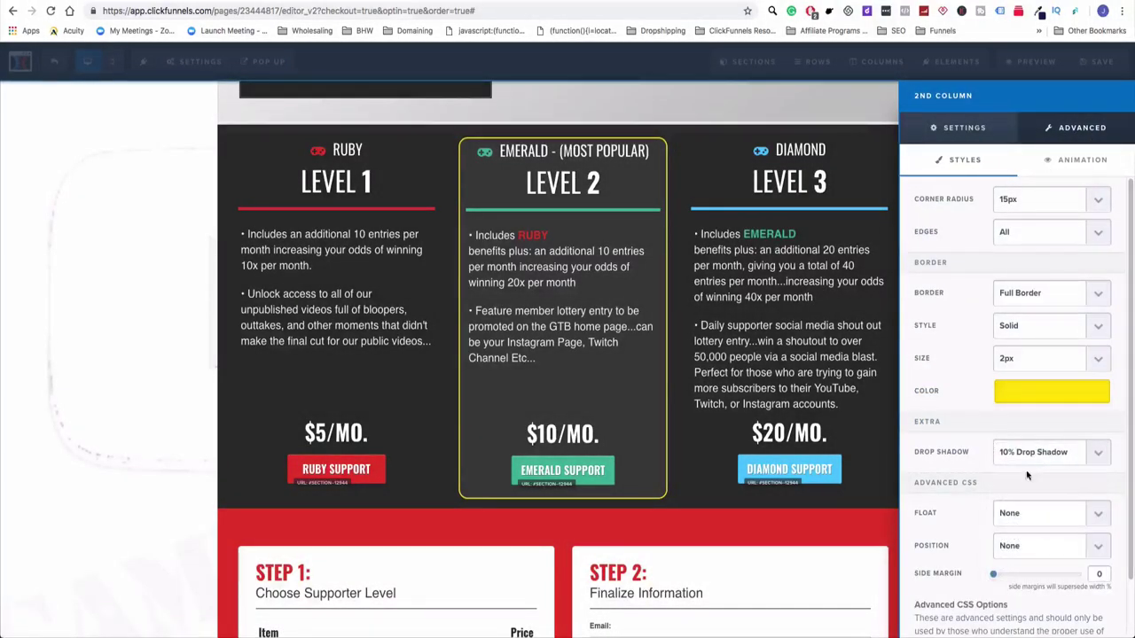
Try a 20% inner shadow on the Emerald column, then set its shadow to 40% Inner Shadow.
left_click(1028, 452)
left_click(1036, 528)
left_click(1032, 462)
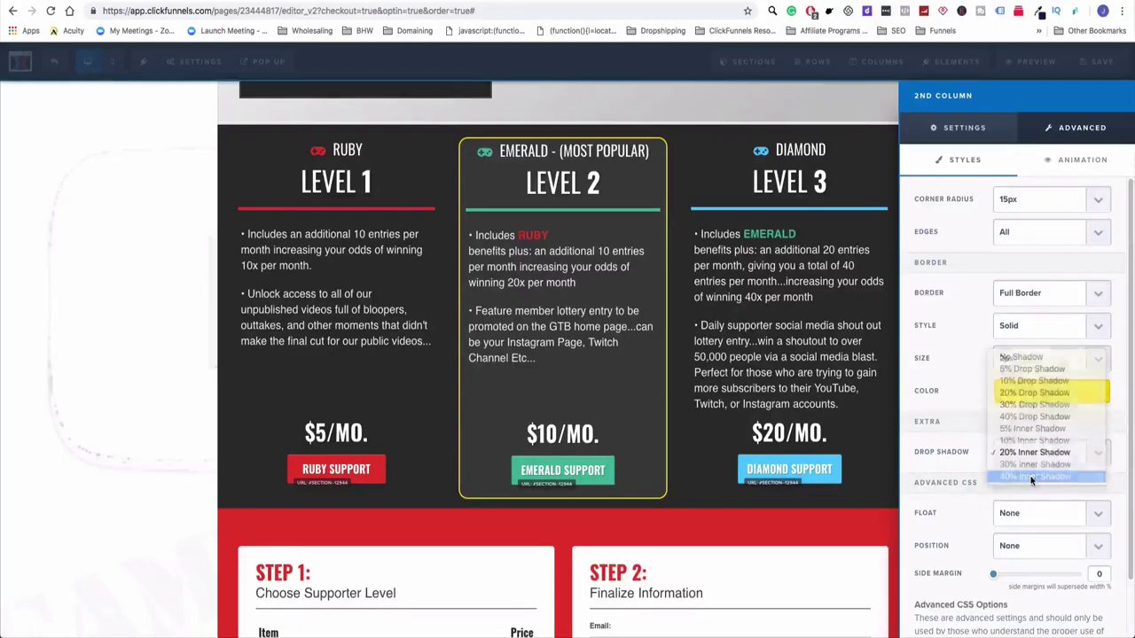
left_click(1032, 482)
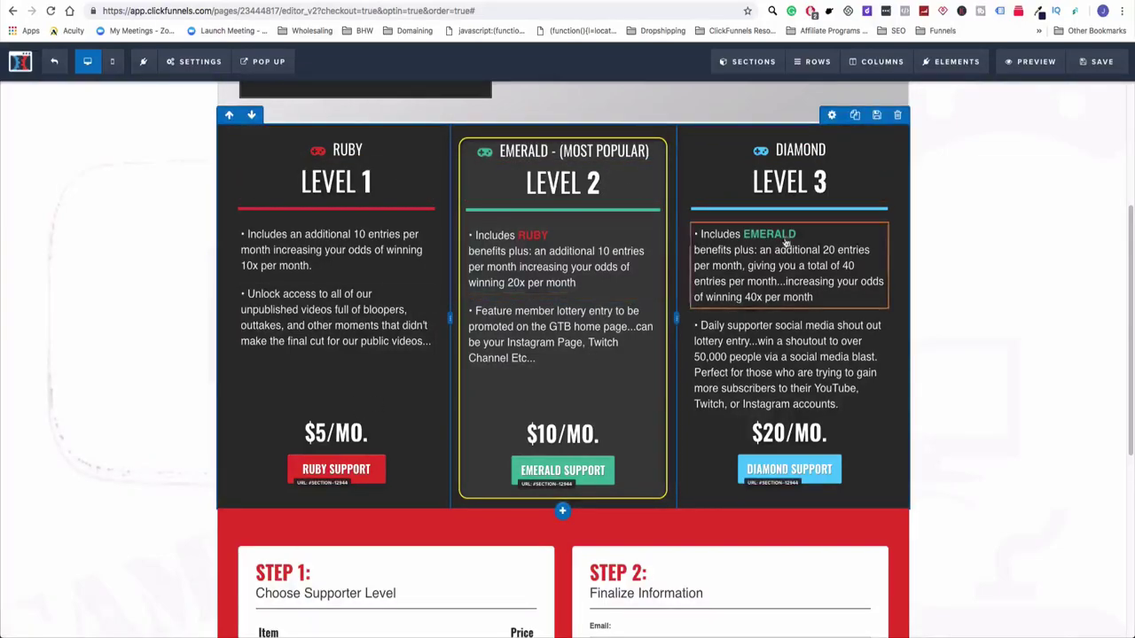
Review the subscription page from the header to the order form and save it.
scroll(567, 399, "down", 1)
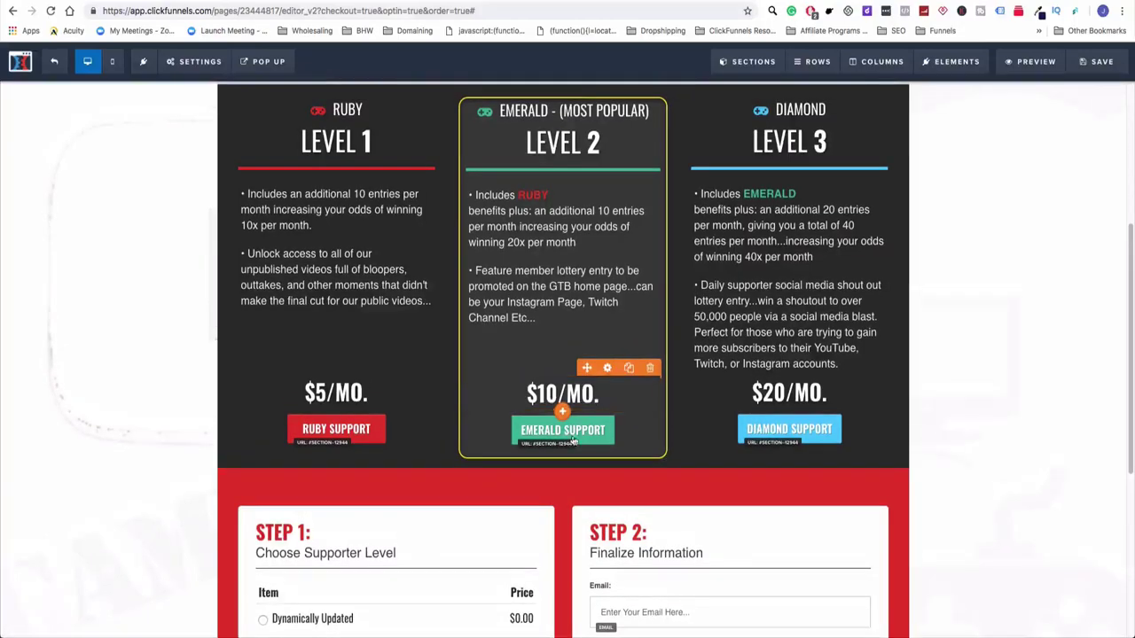
scroll(741, 377, "up", 5)
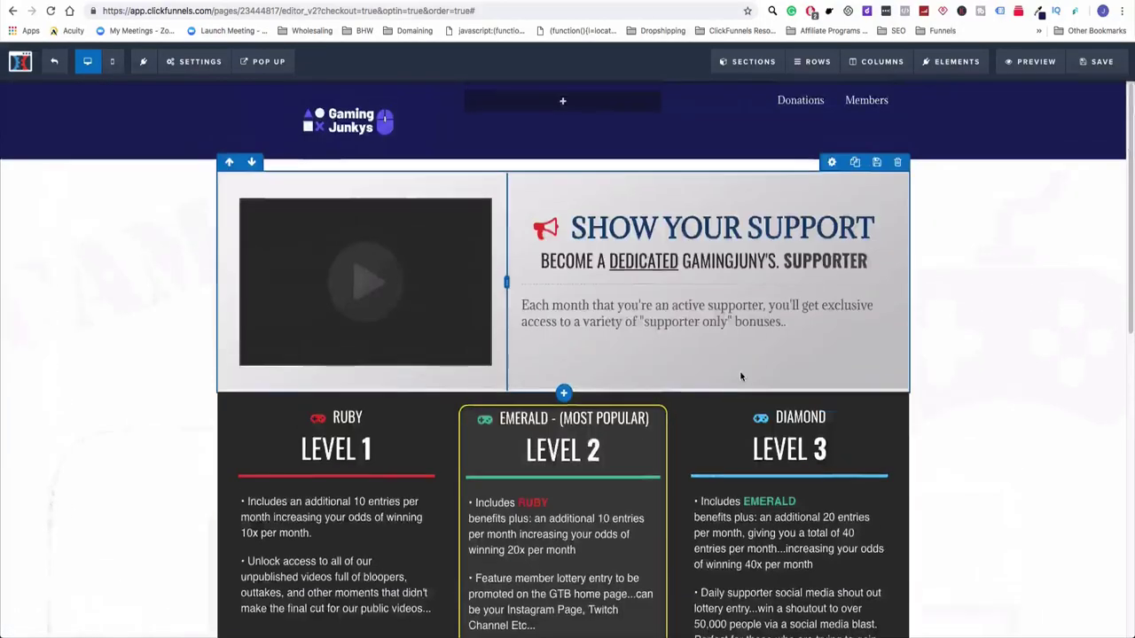
scroll(741, 377, "down", 10)
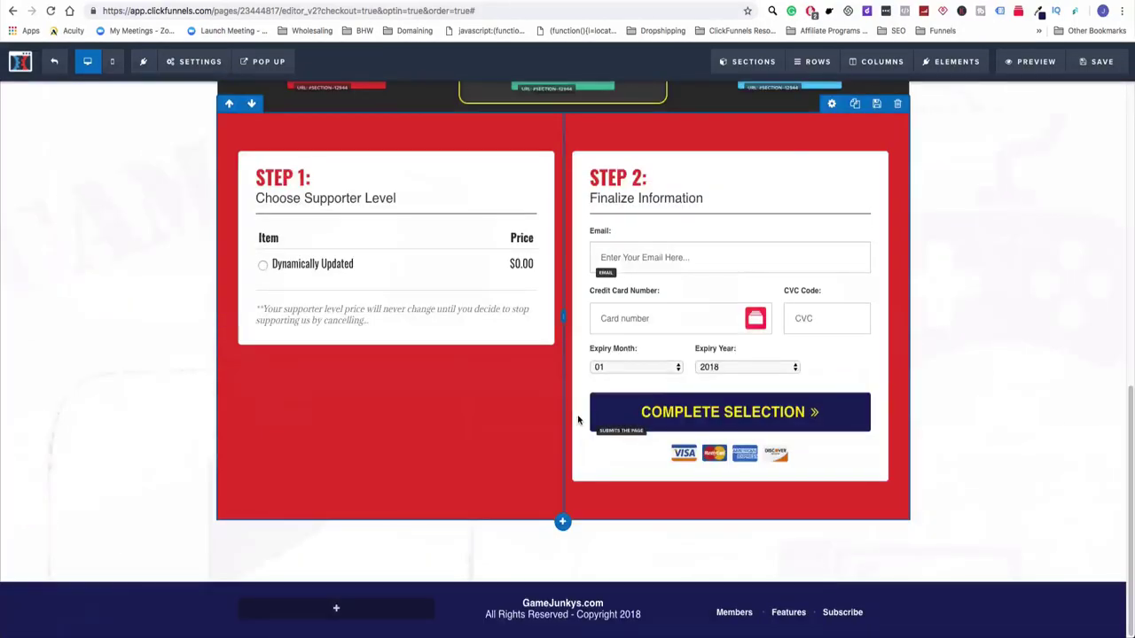
scroll(577, 420, "up", 15)
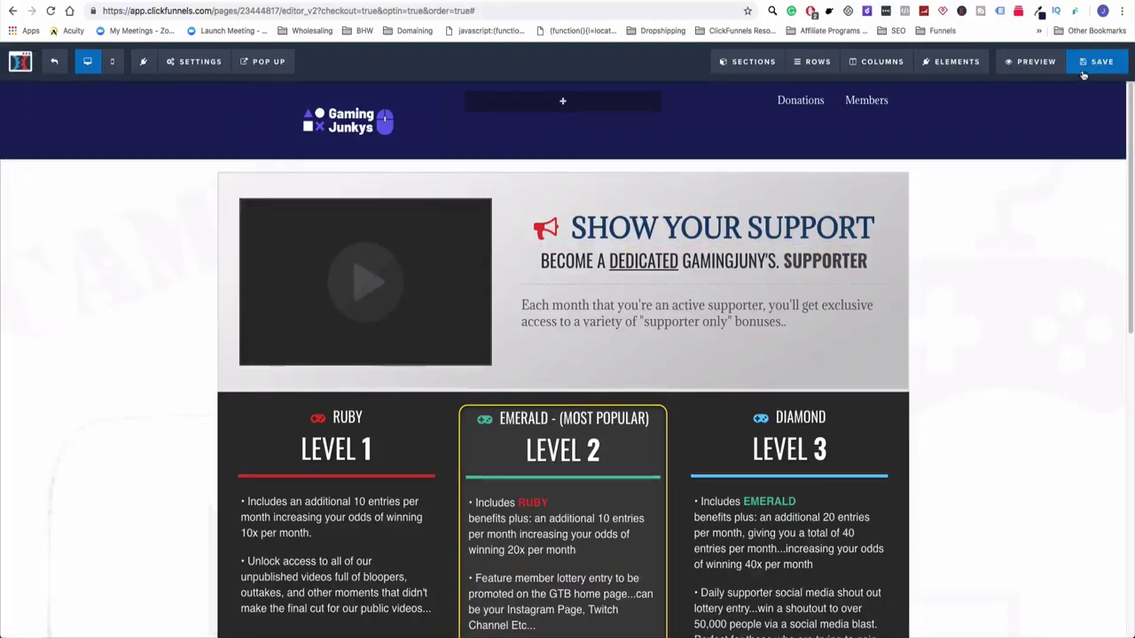
left_click(1083, 69)
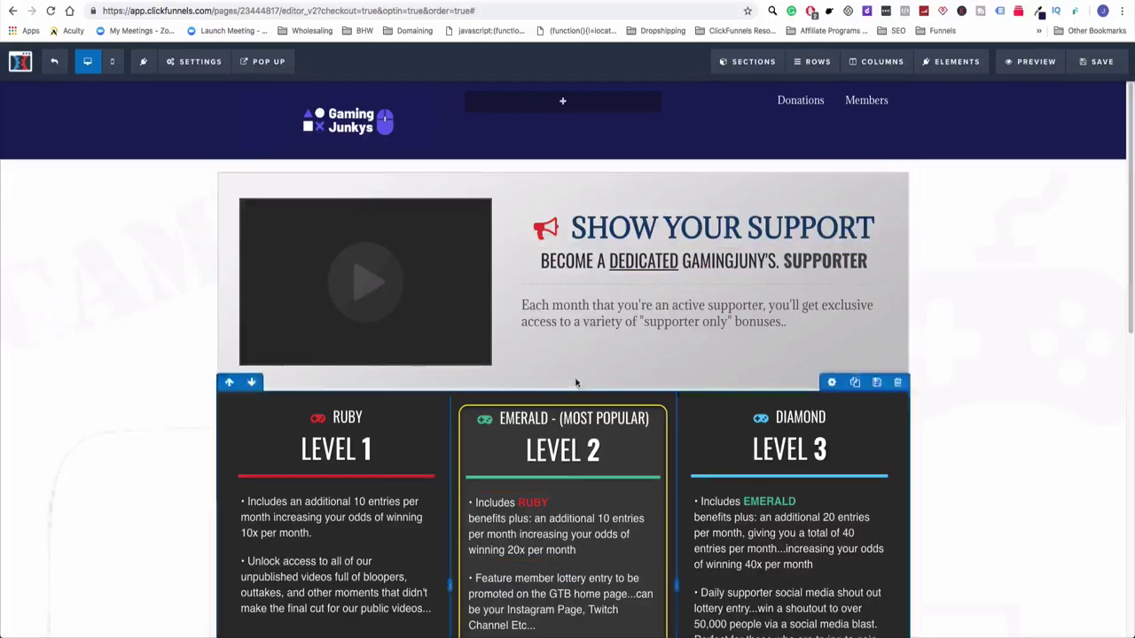
Exit the page editor and return to the funnel step's overview.
scroll(543, 429, "down", 8)
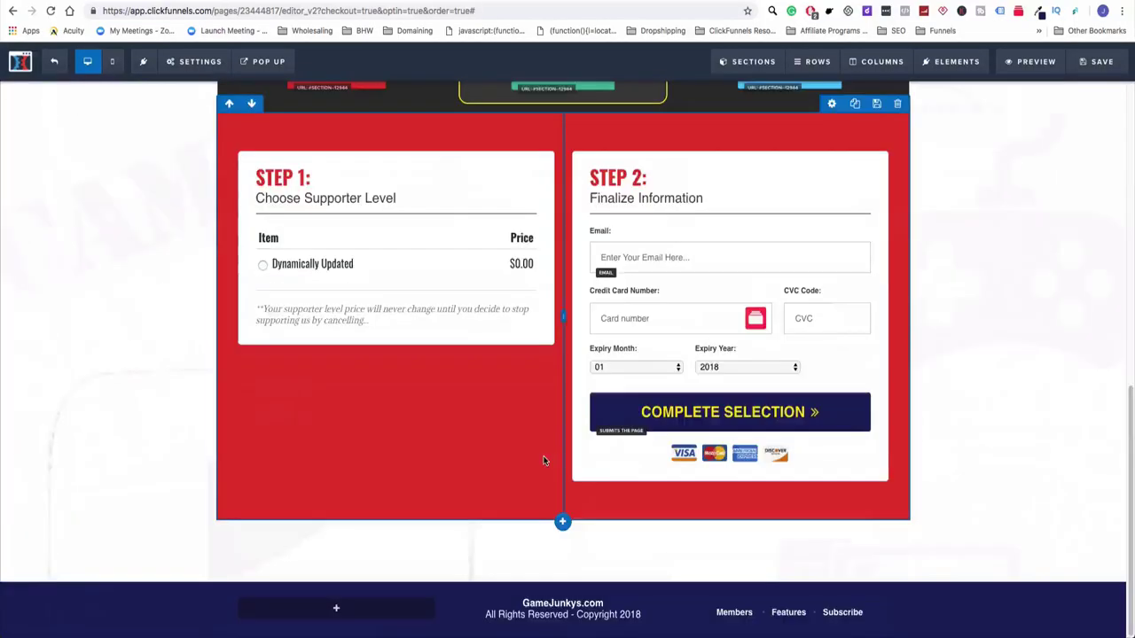
scroll(543, 452, "up", 5)
scroll(539, 447, "up", 5)
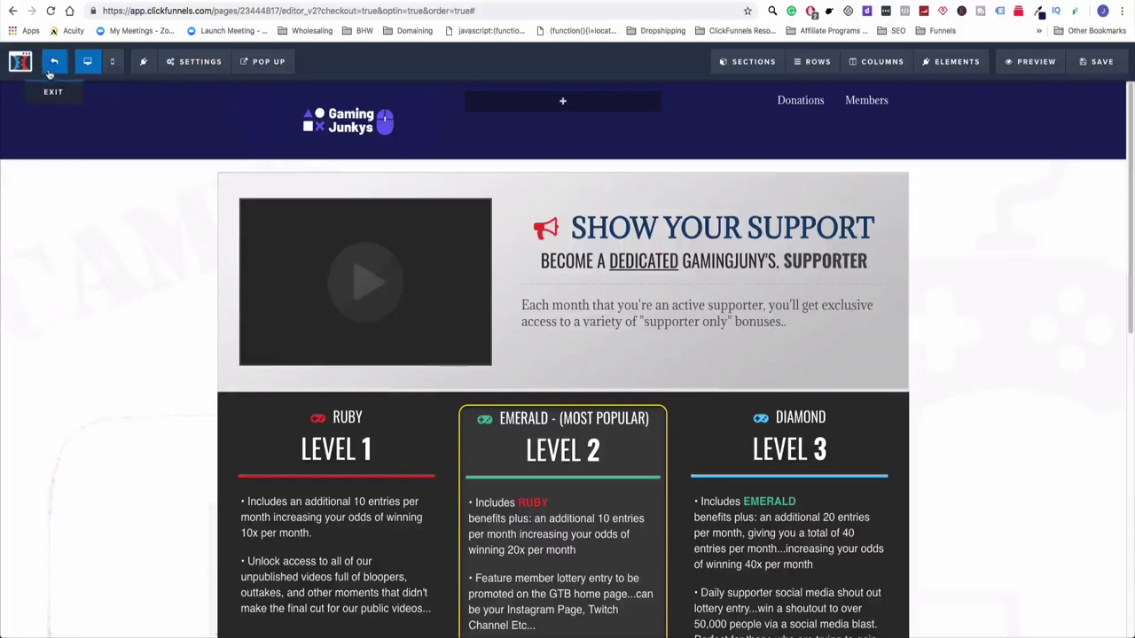
left_click(52, 68)
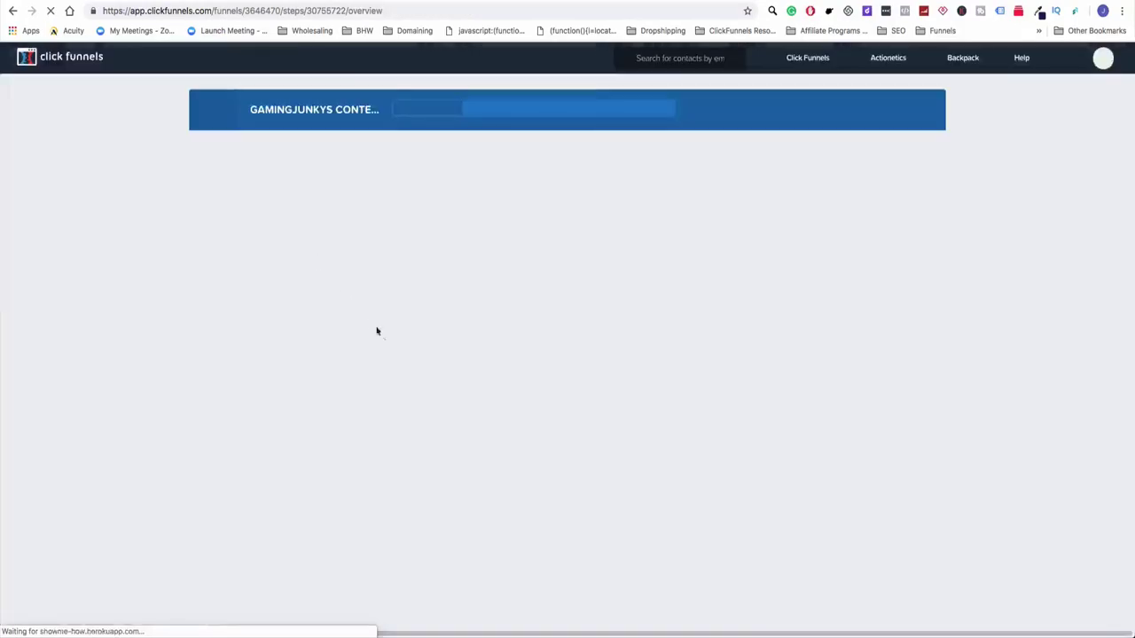